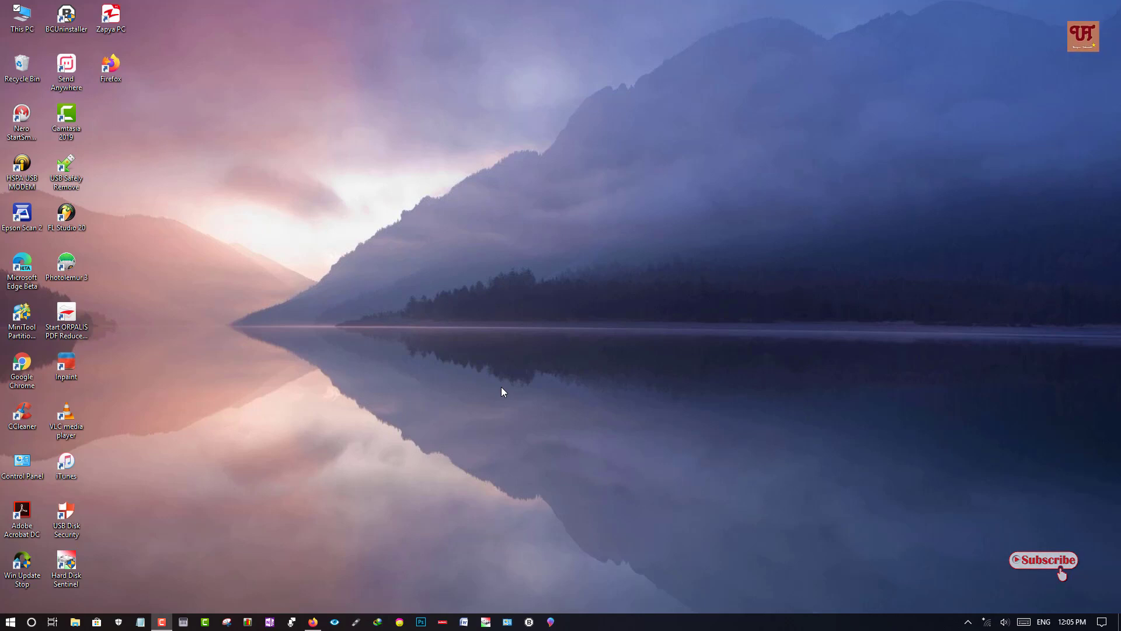
Search Windows for "computer management" and open the Computer Management app.
key("super+s")
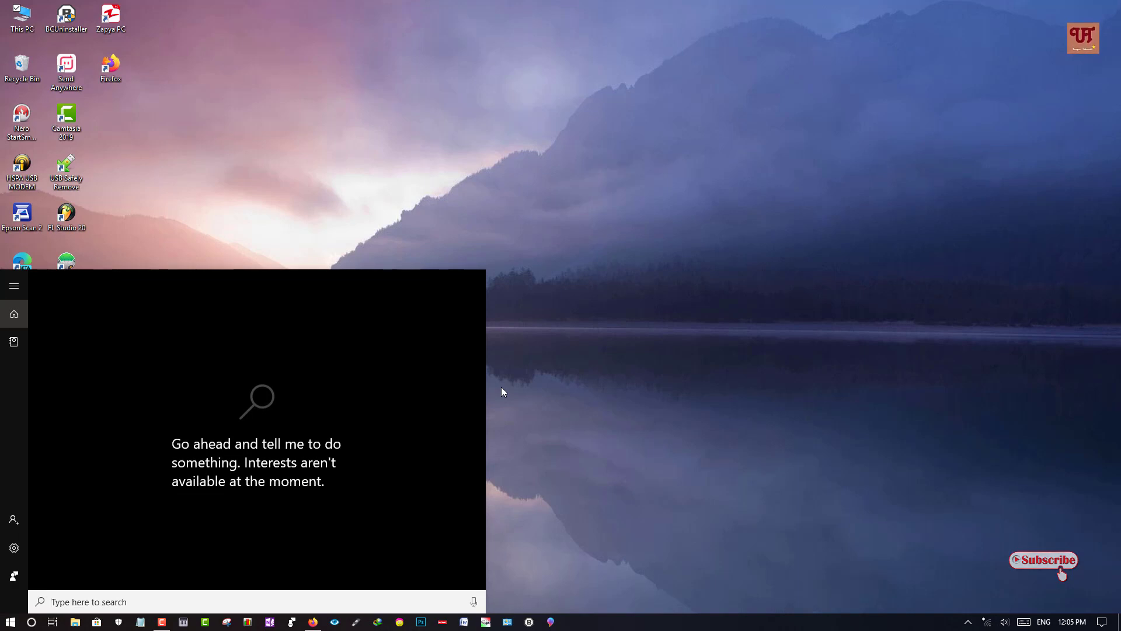
type("comp")
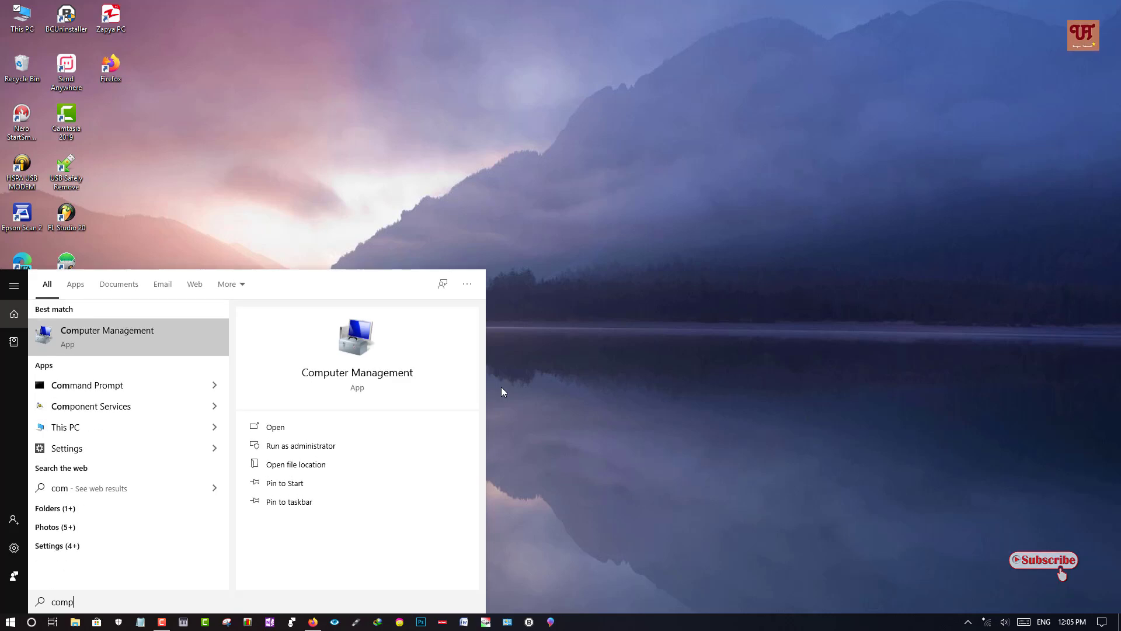
type("uter")
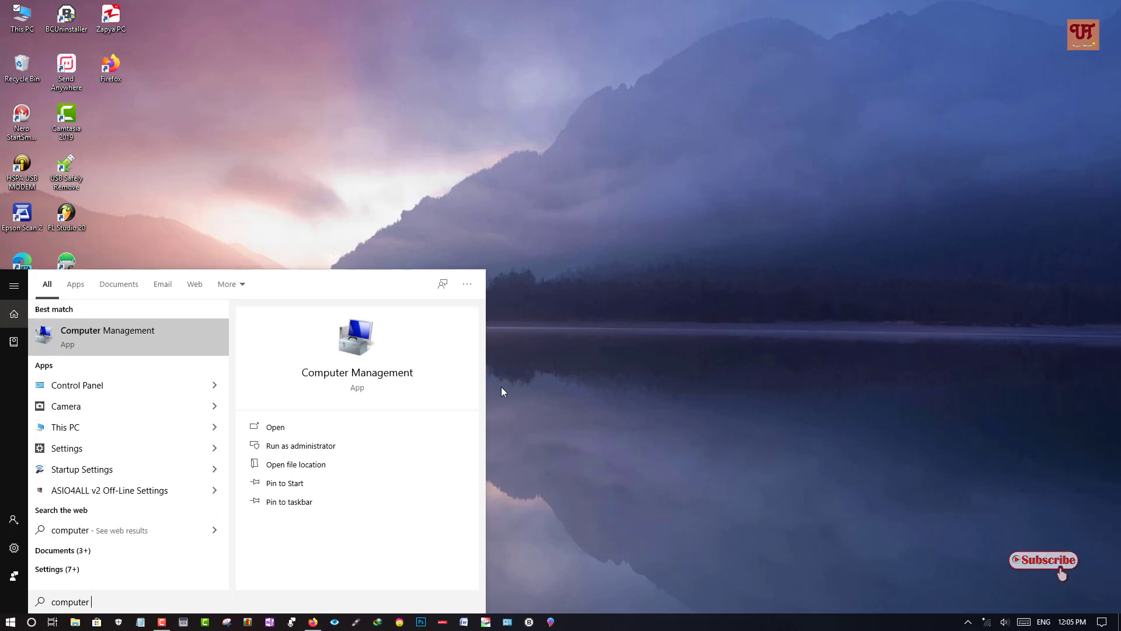
type(" mamnage")
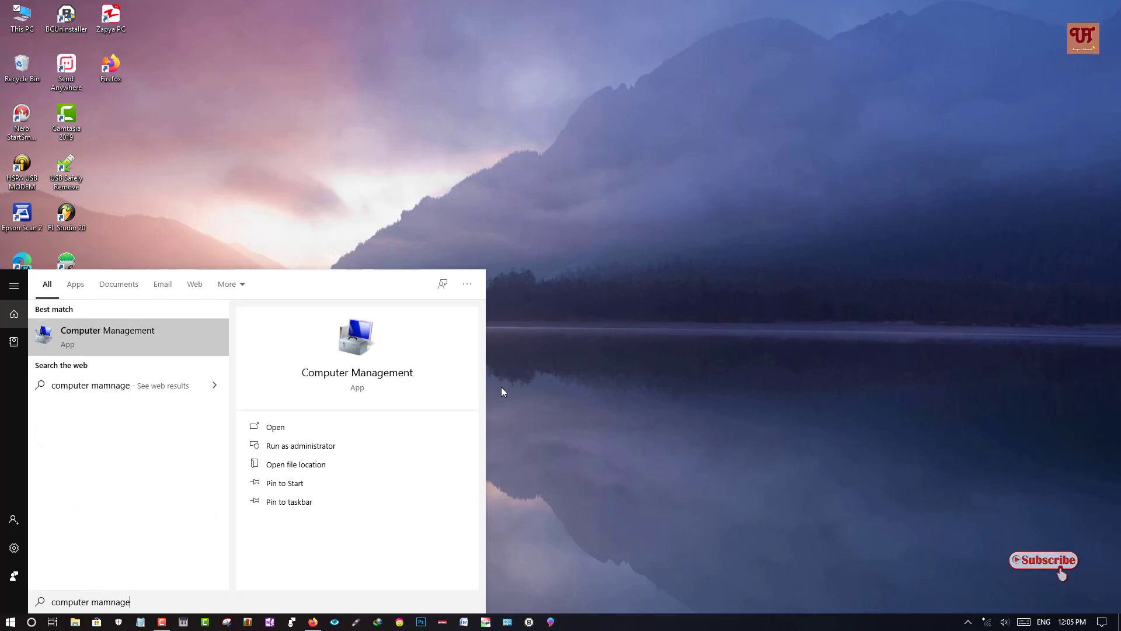
type("ment")
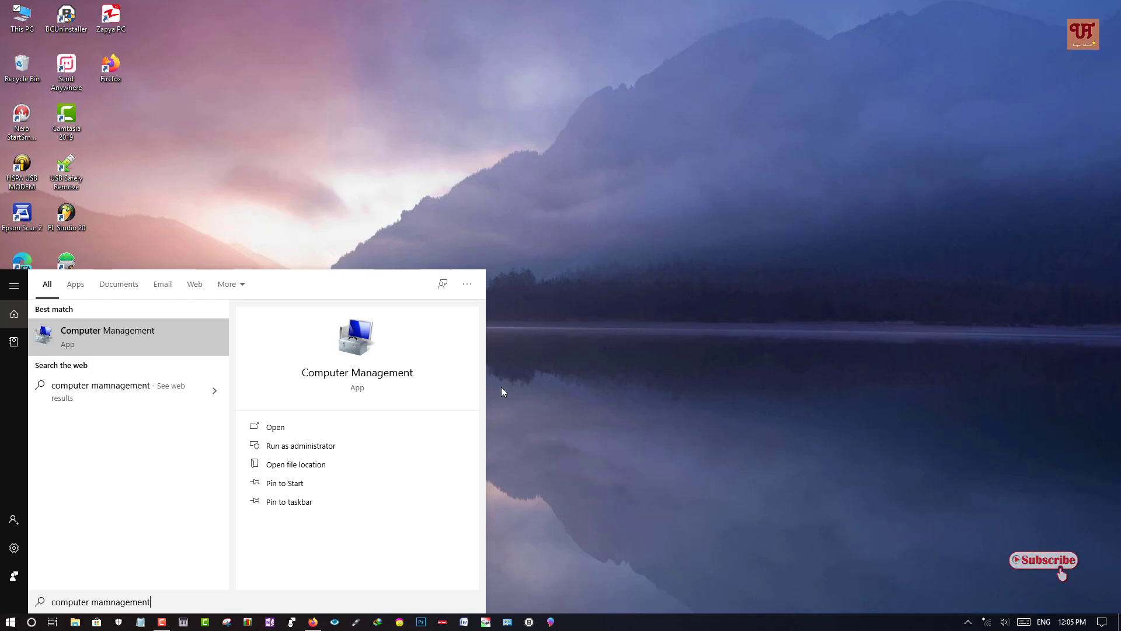
left_click(122, 602)
key("BackSpace")
key("BackSpace")
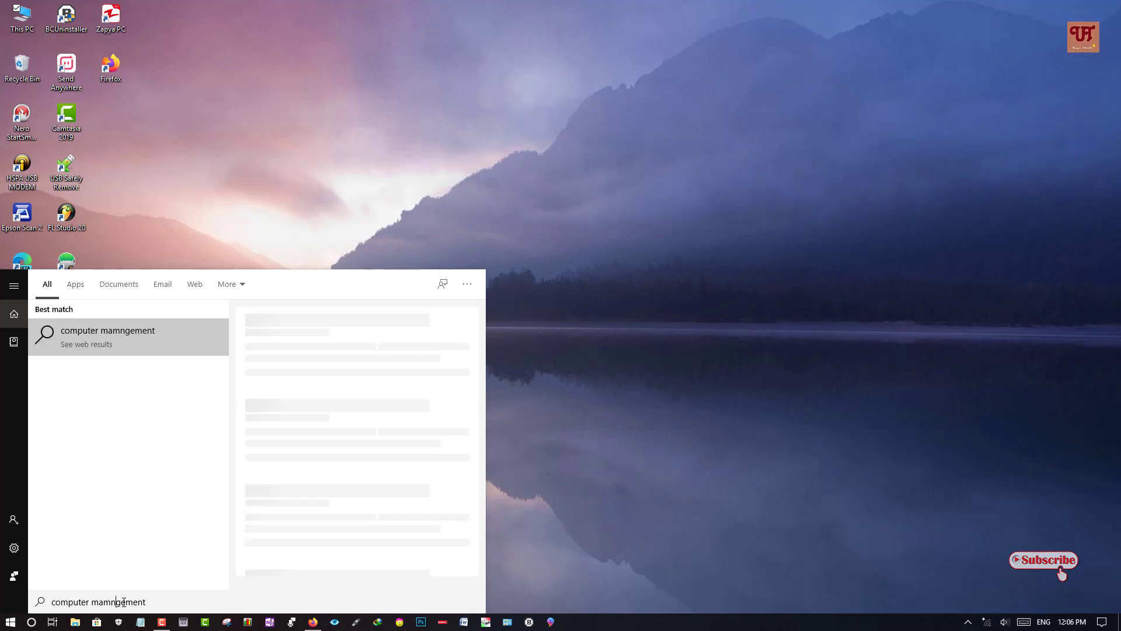
type("a")
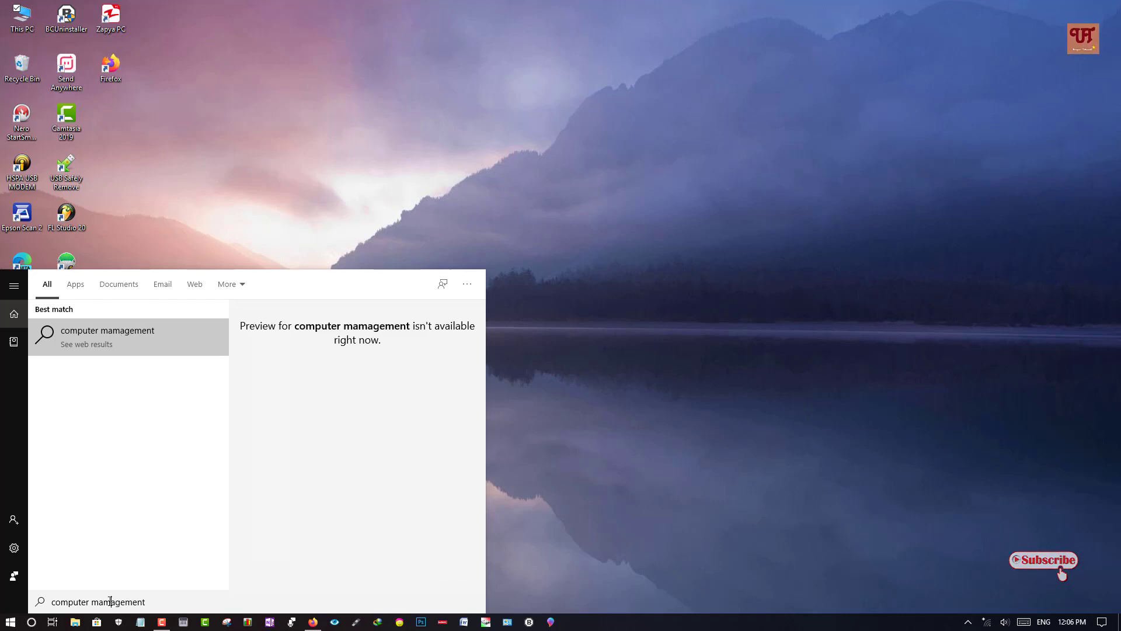
left_click(110, 601)
key("BackSpace")
type("n")
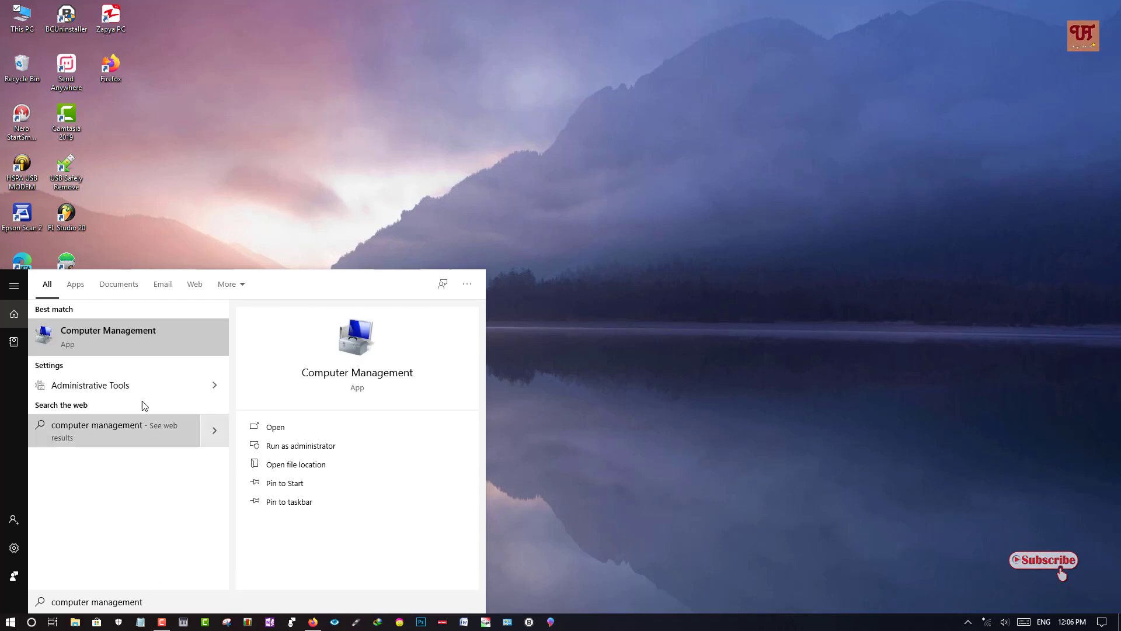
left_click(131, 336)
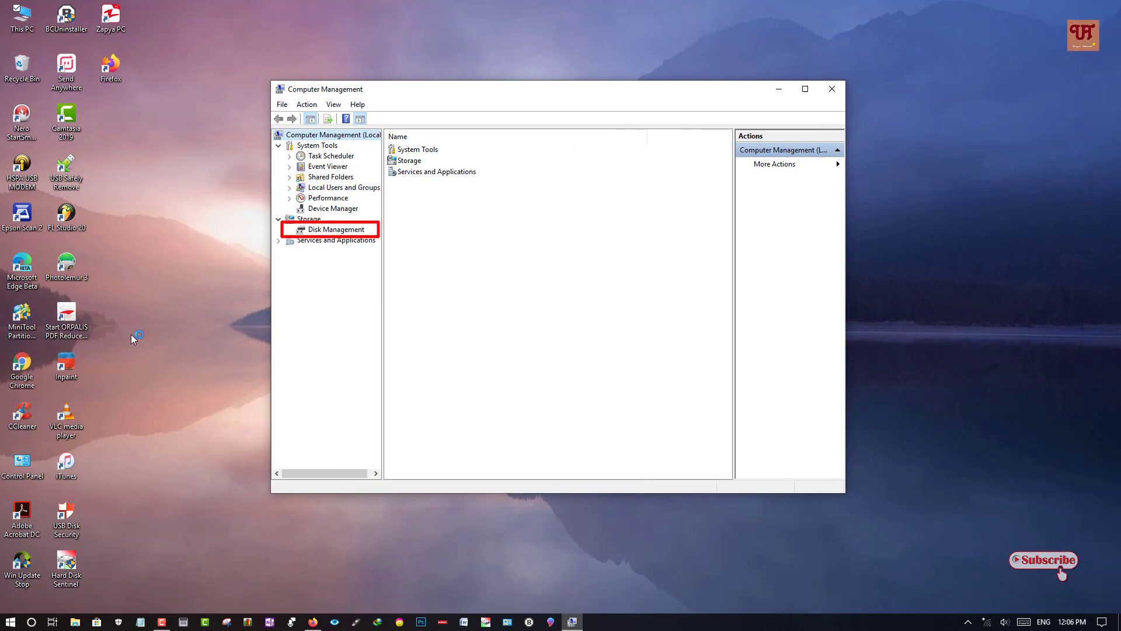
Show Disk Management in a maximized window and start Shrink Volume on the Windows (C:) partition.
left_click(336, 229)
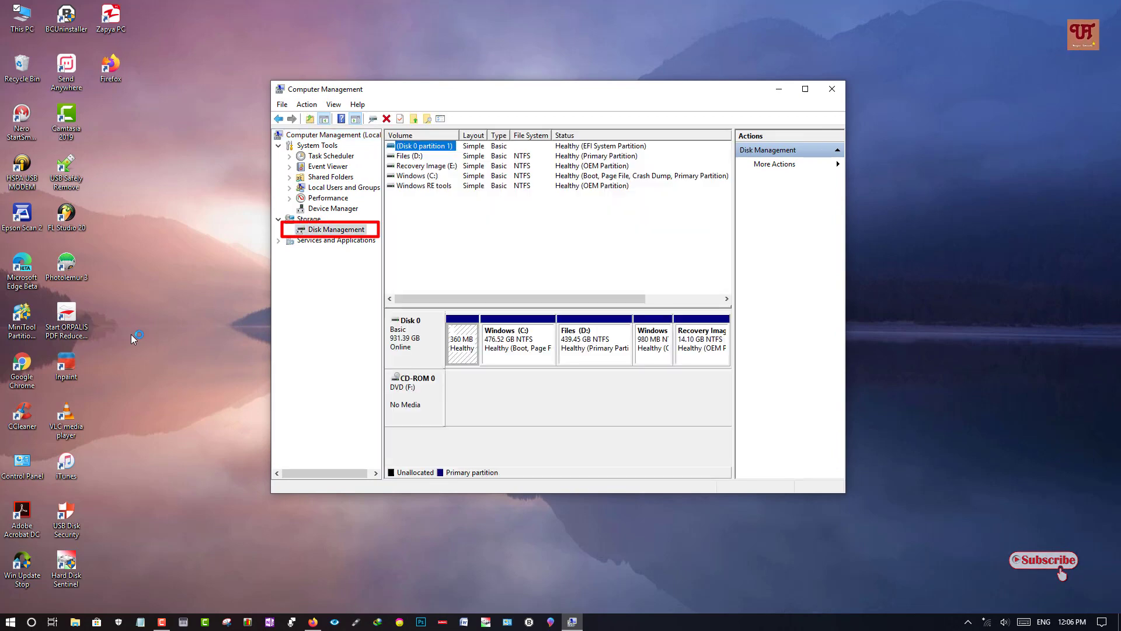
left_click(806, 88)
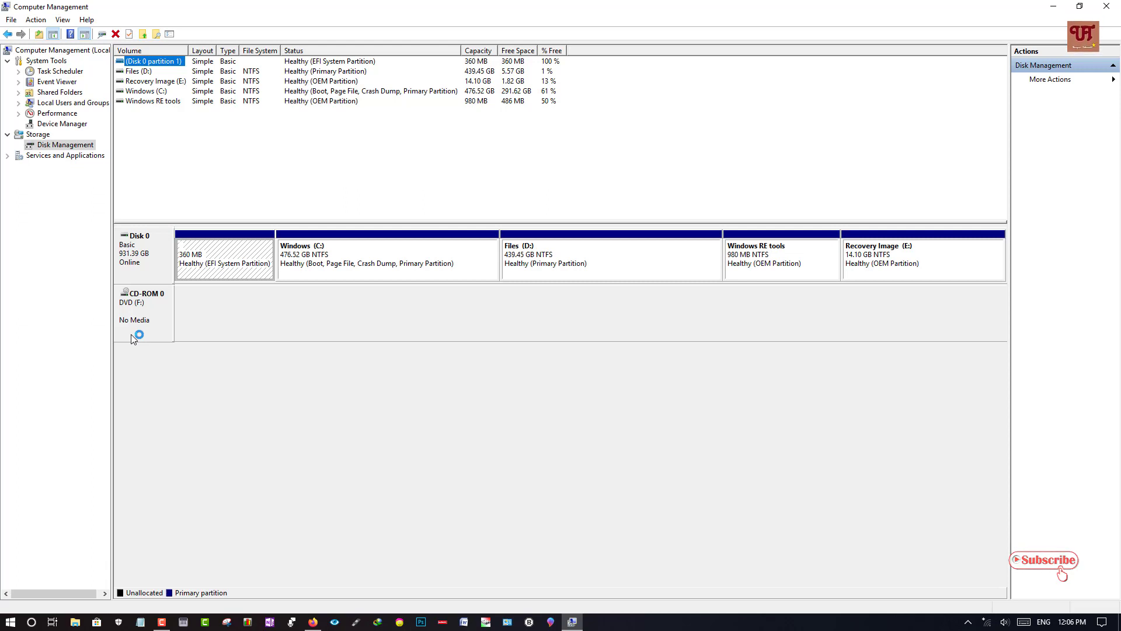
right_click(348, 257)
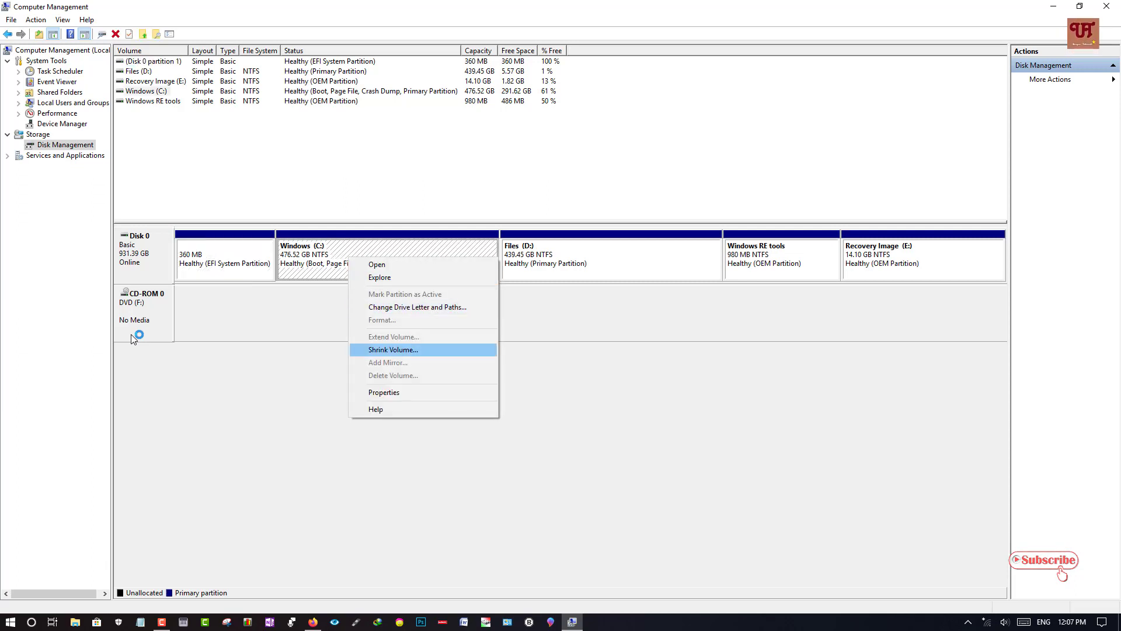
key("Return")
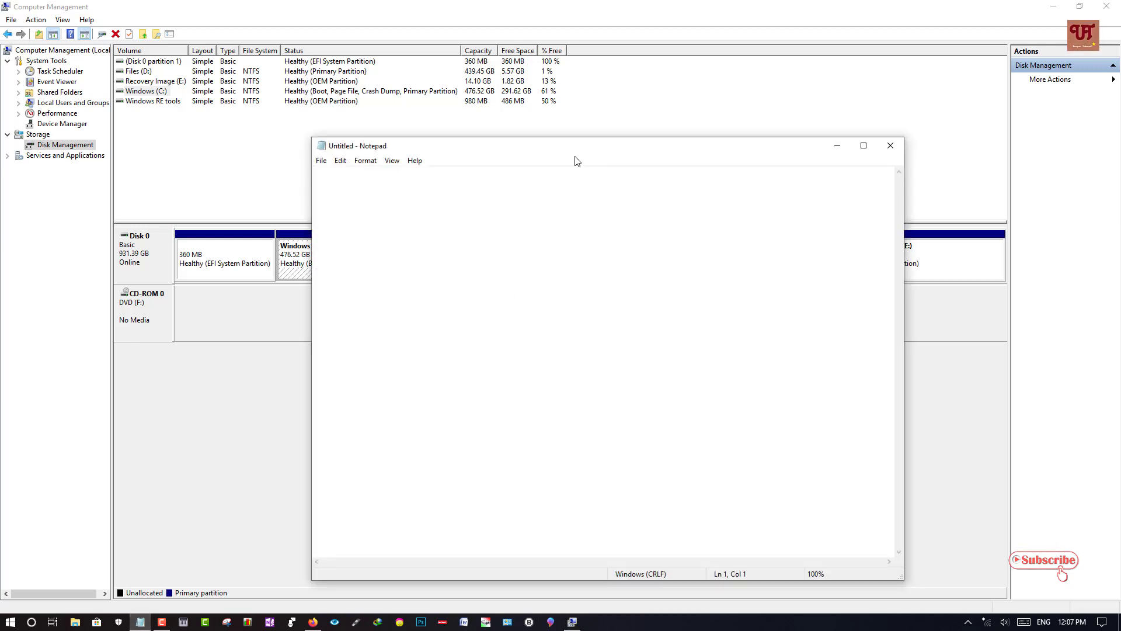
Write the conversion note "1024MB = 1GB" in the blank Notepad document.
left_click_drag(562, 187, 560, 191)
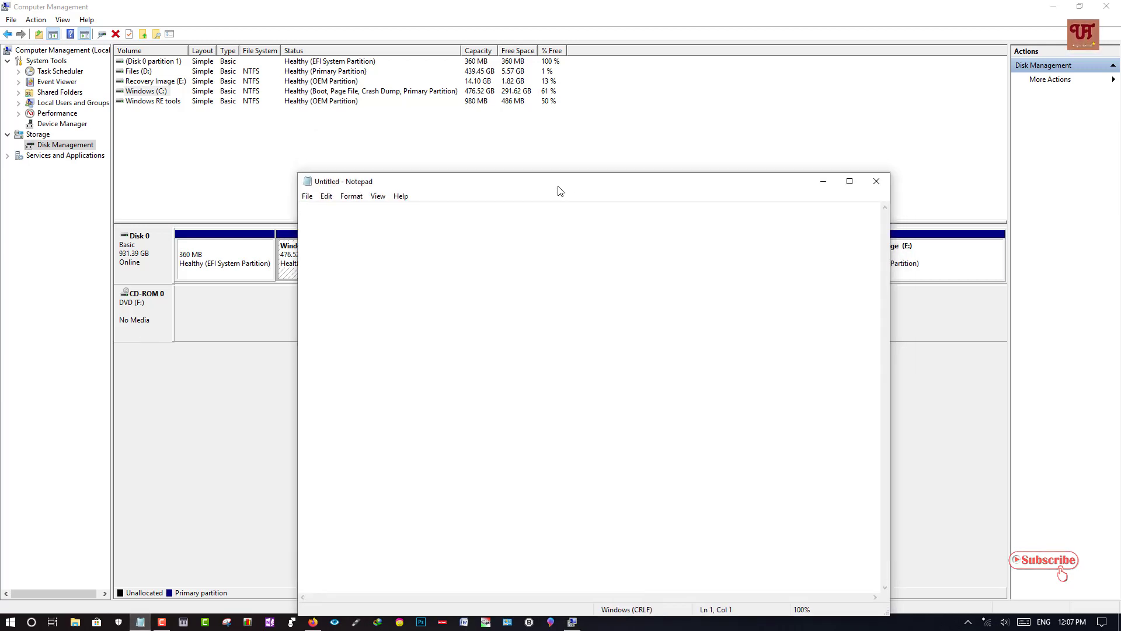
type("10")
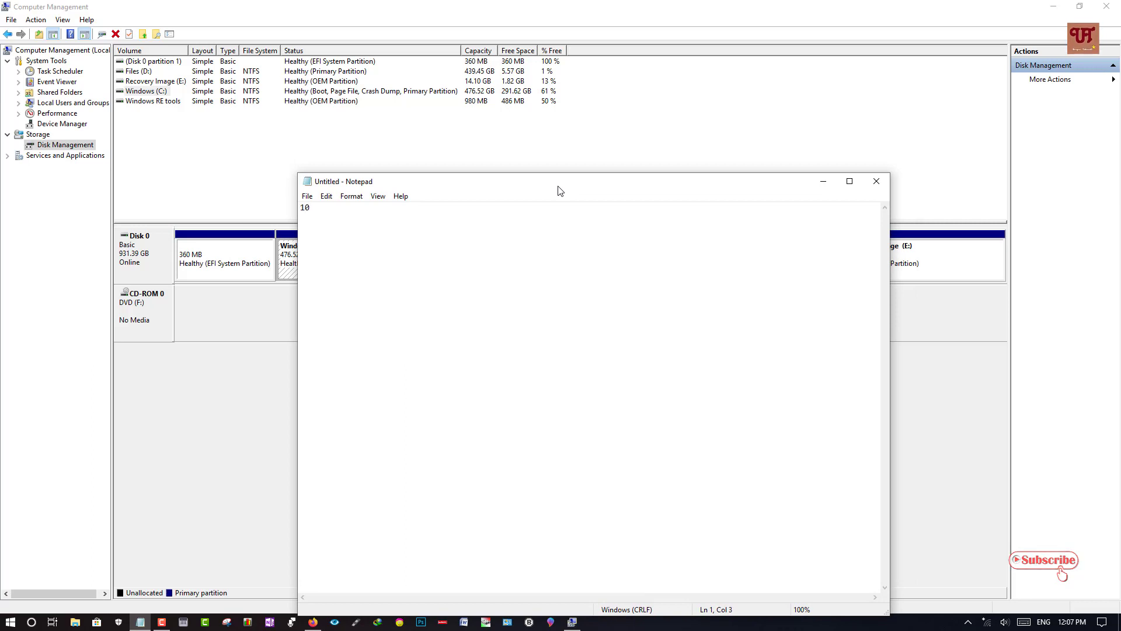
type("24")
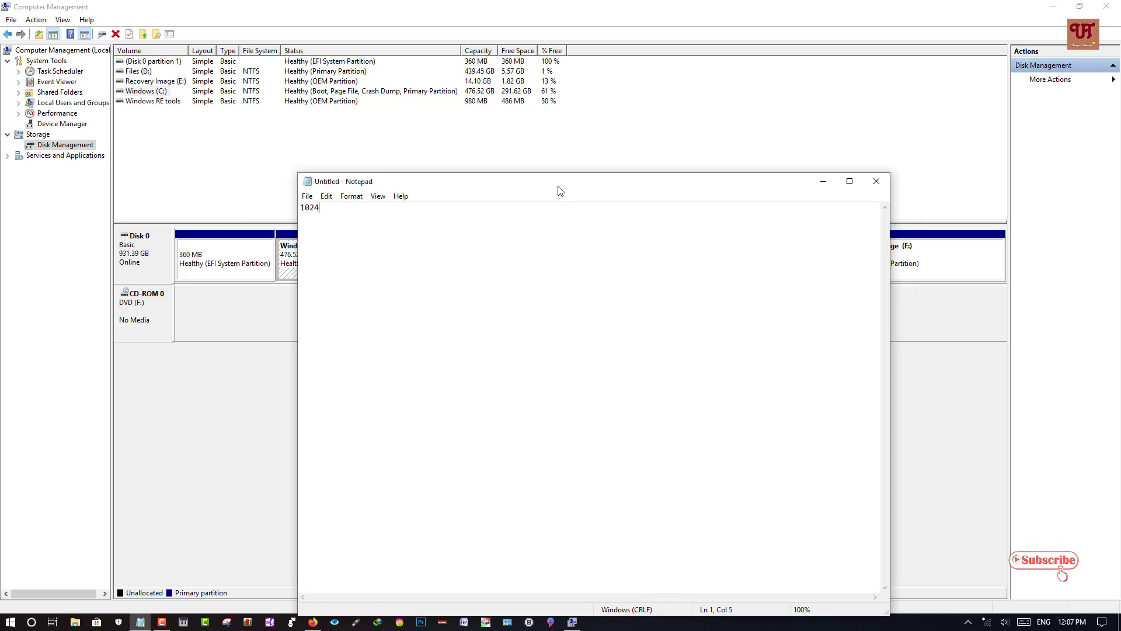
type("MB = ")
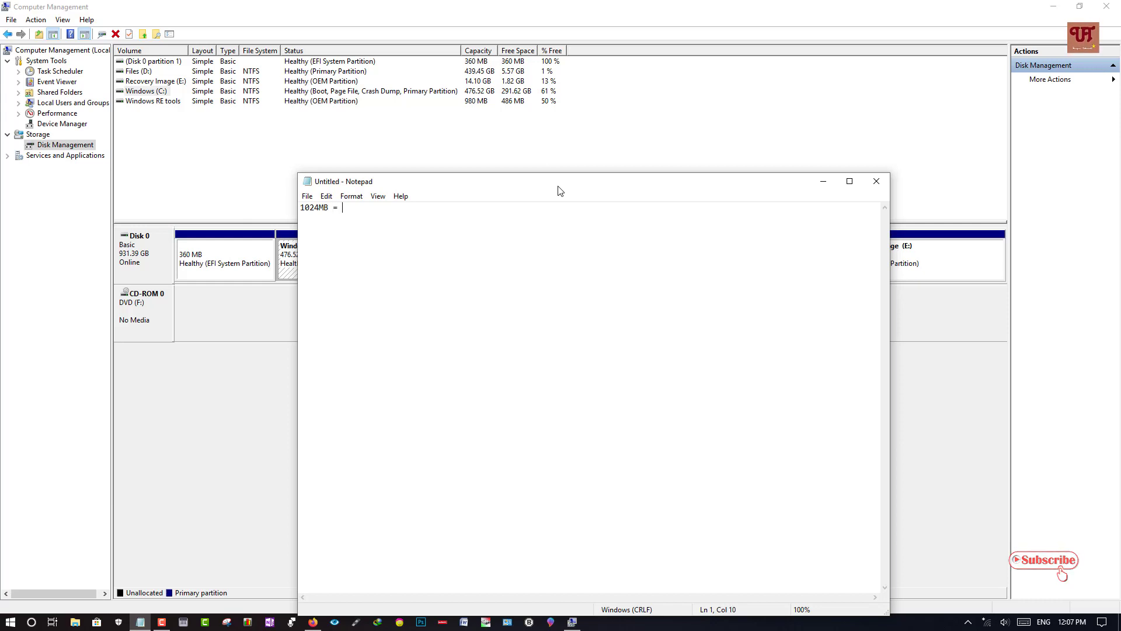
type("1")
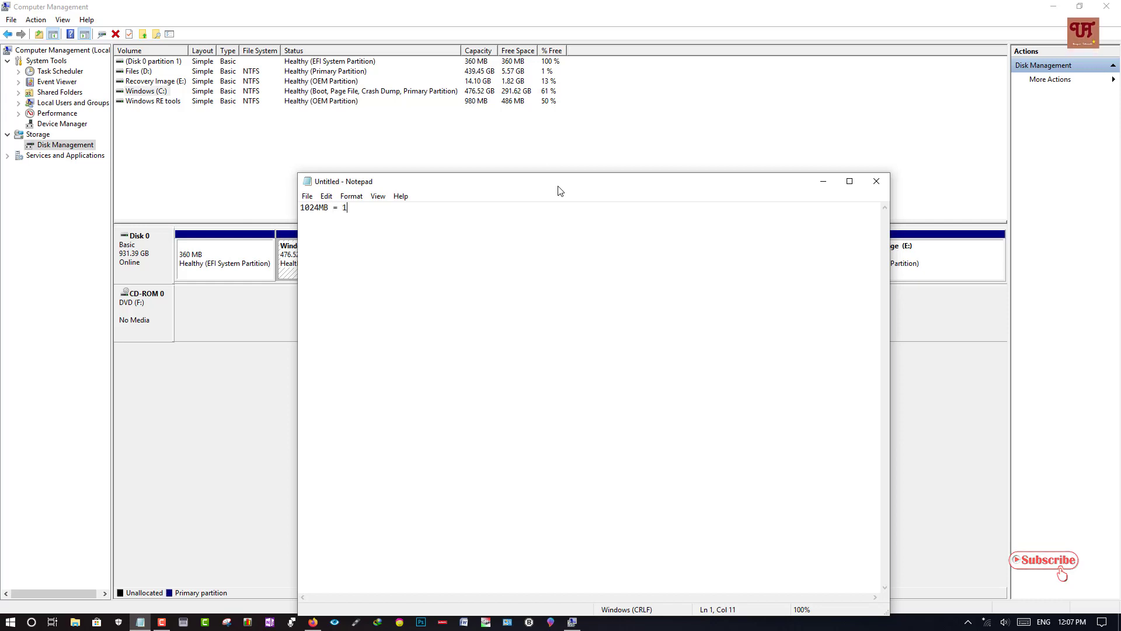
type("GB")
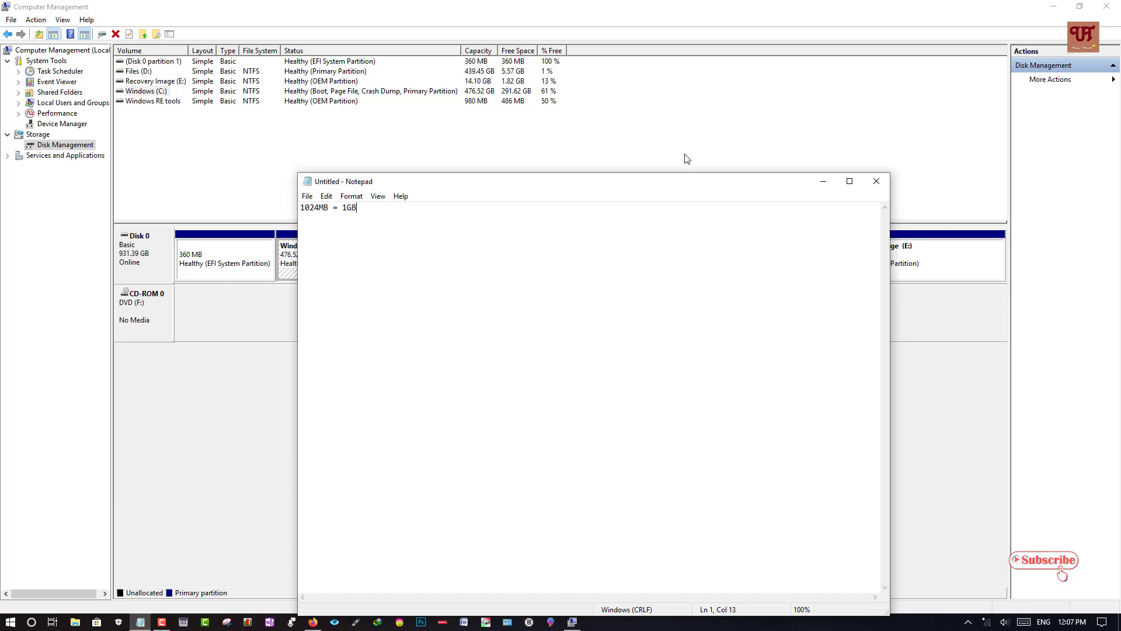
Minimize Notepad to uncover the Shrink C: dialog and shrink the volume by 84363 MB.
left_click_drag(666, 180, 533, 371)
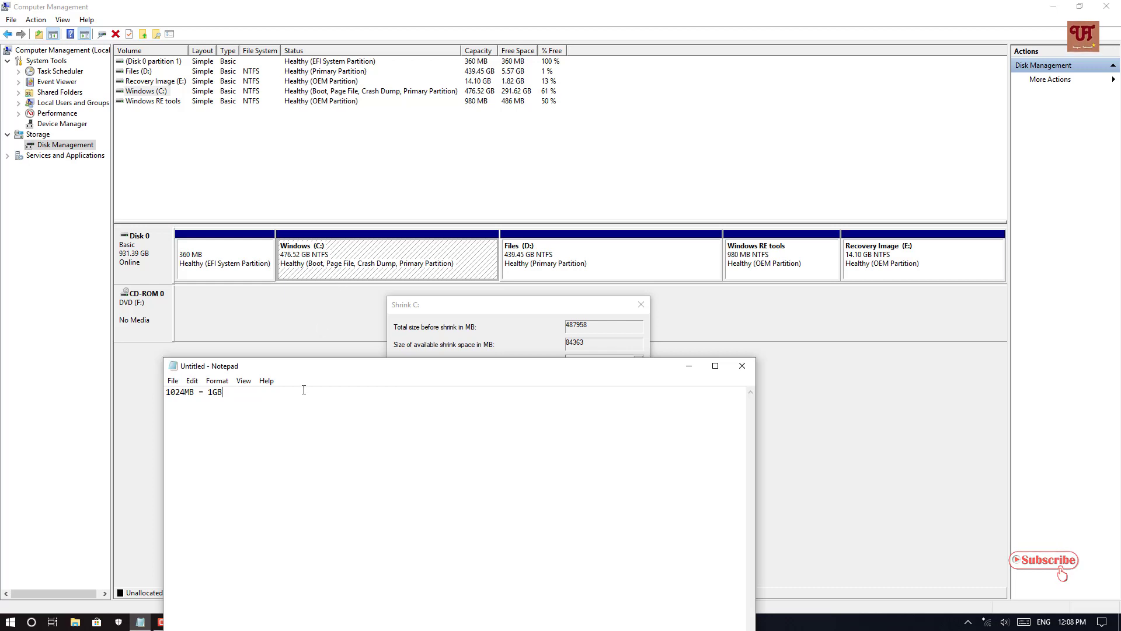
left_click_drag(356, 375, 404, 425)
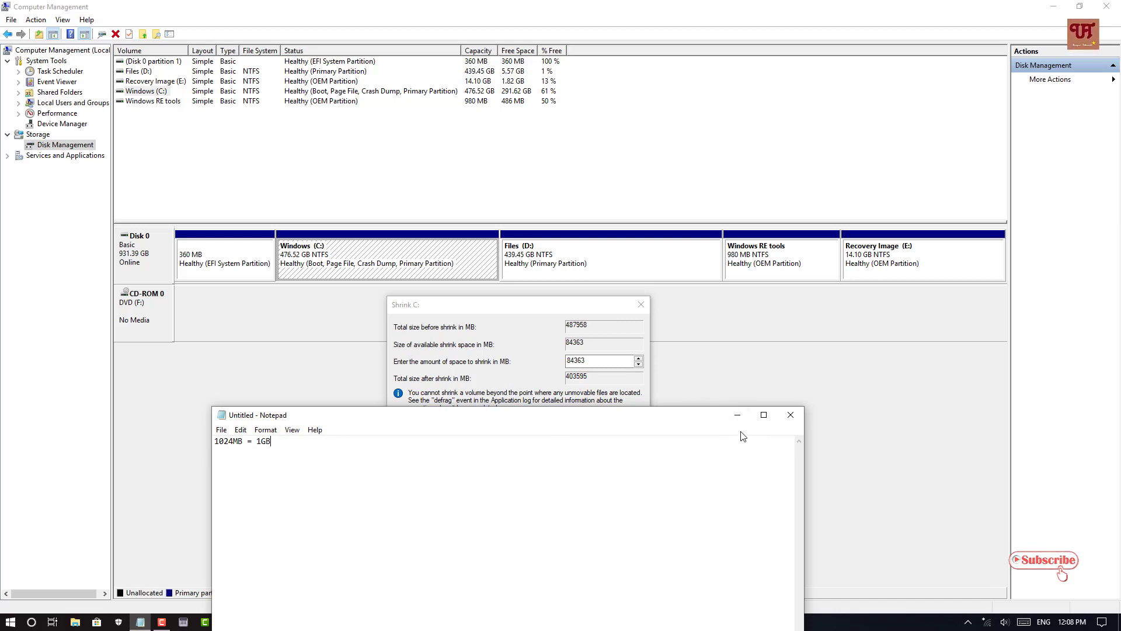
left_click(738, 415)
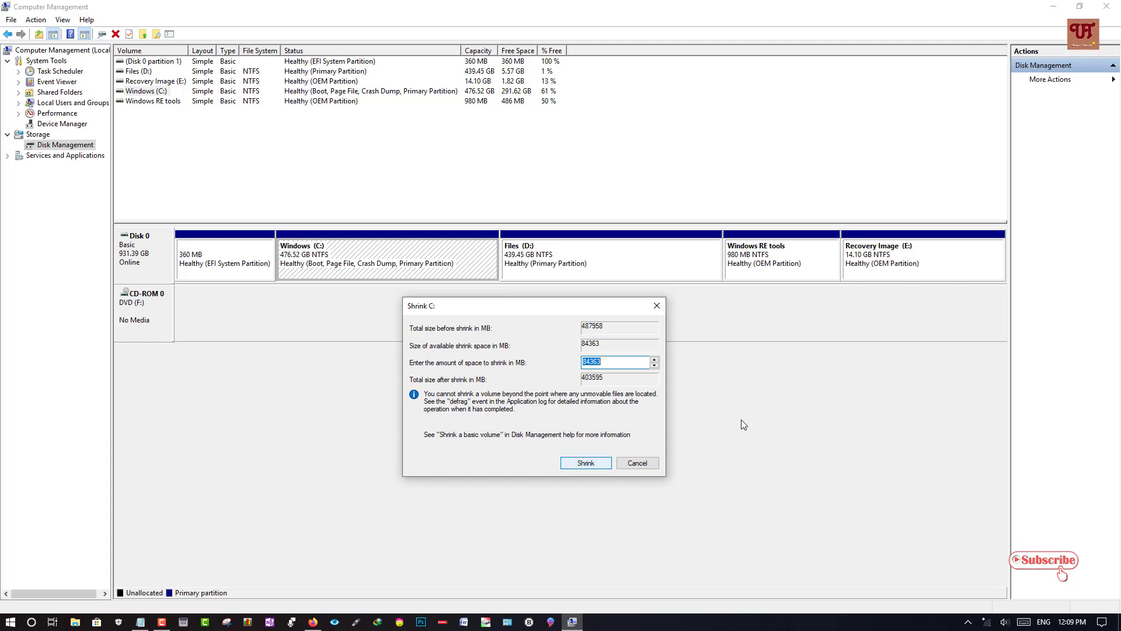
key("Return")
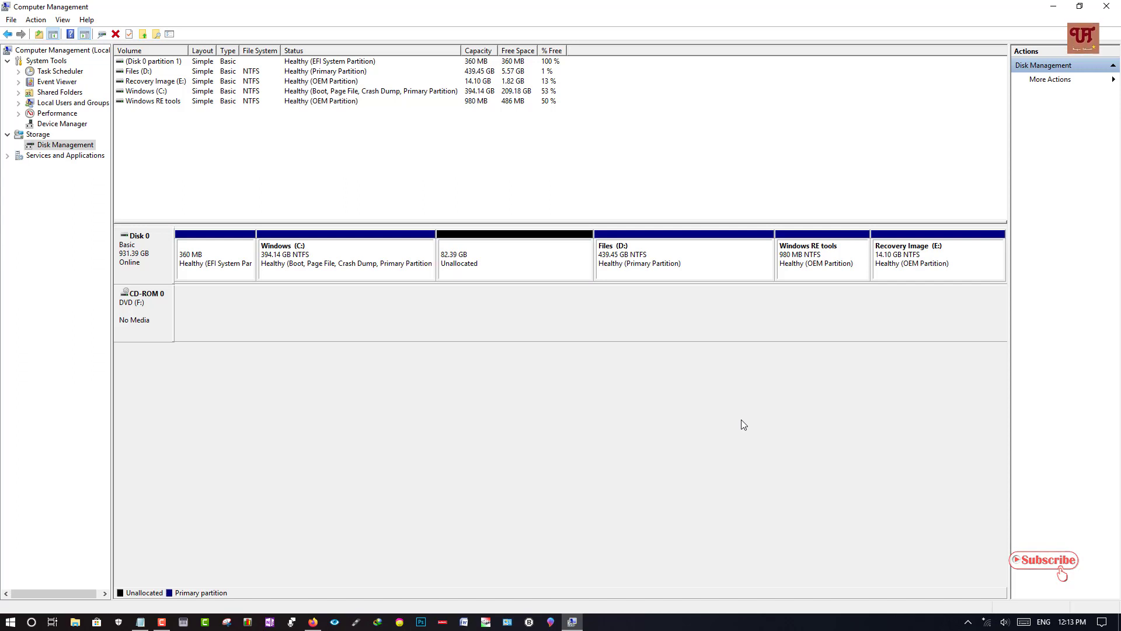
Create a simple volume of 84363 MB in the unallocated space as drive G:, quick-formatted as NTFS with the label New Volume.
key("shift+F10")
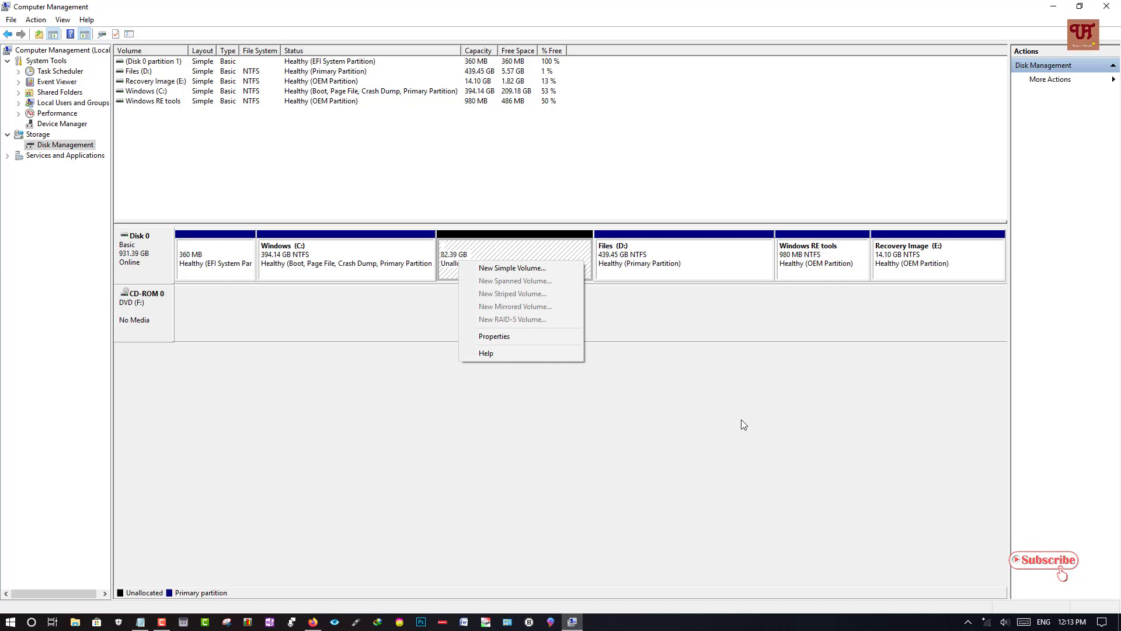
key("Down")
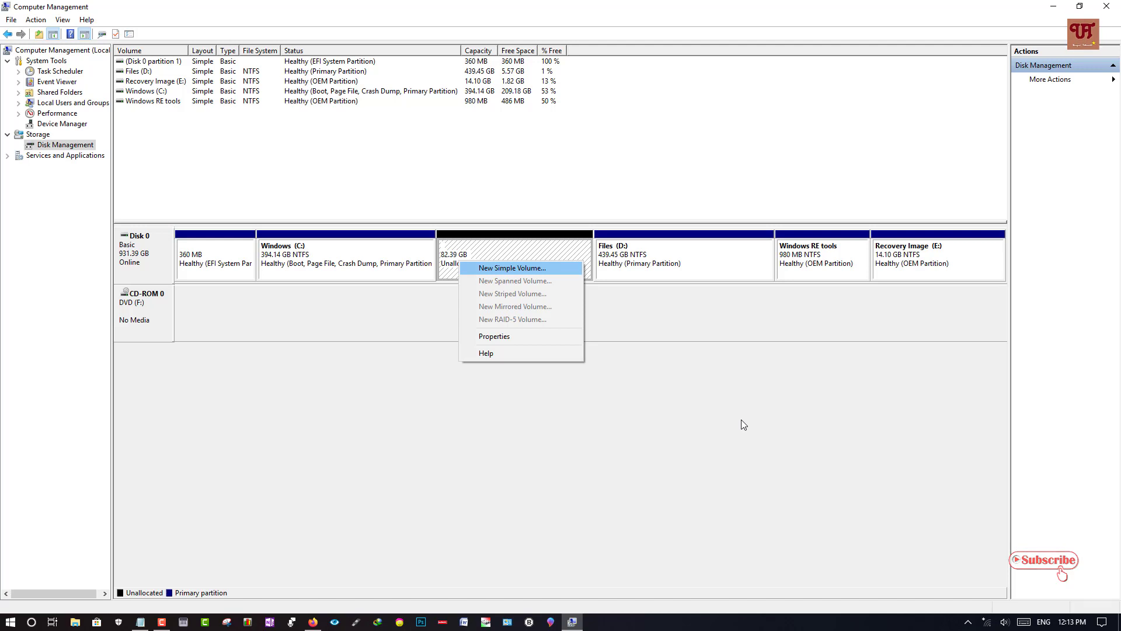
key("Return")
key("Return")
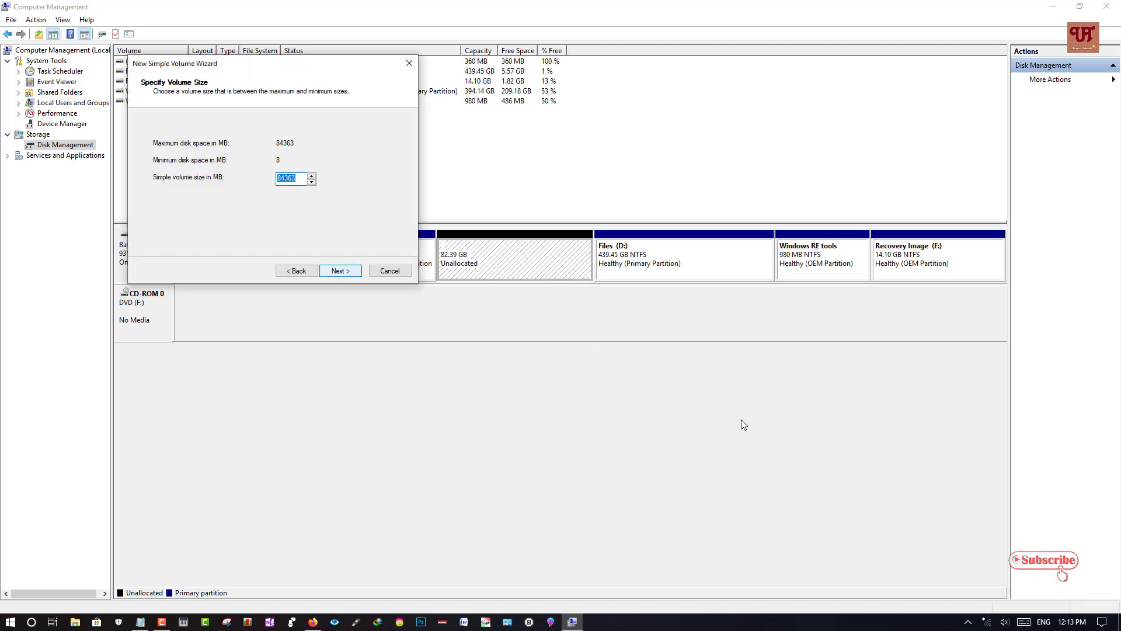
key("Return")
key("Return")
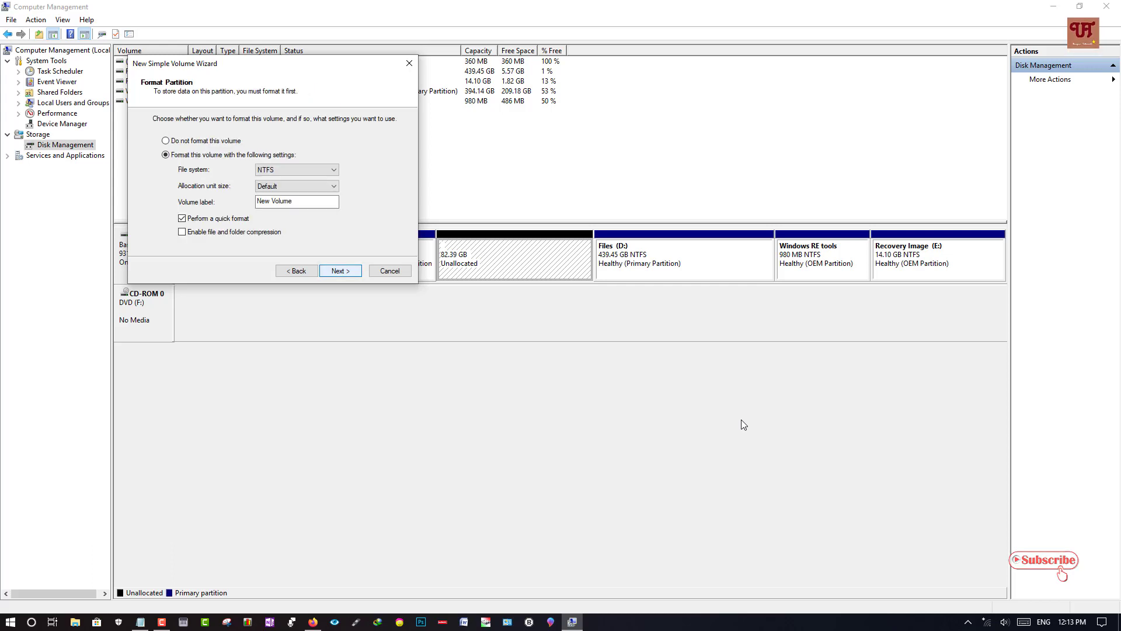
key("Return")
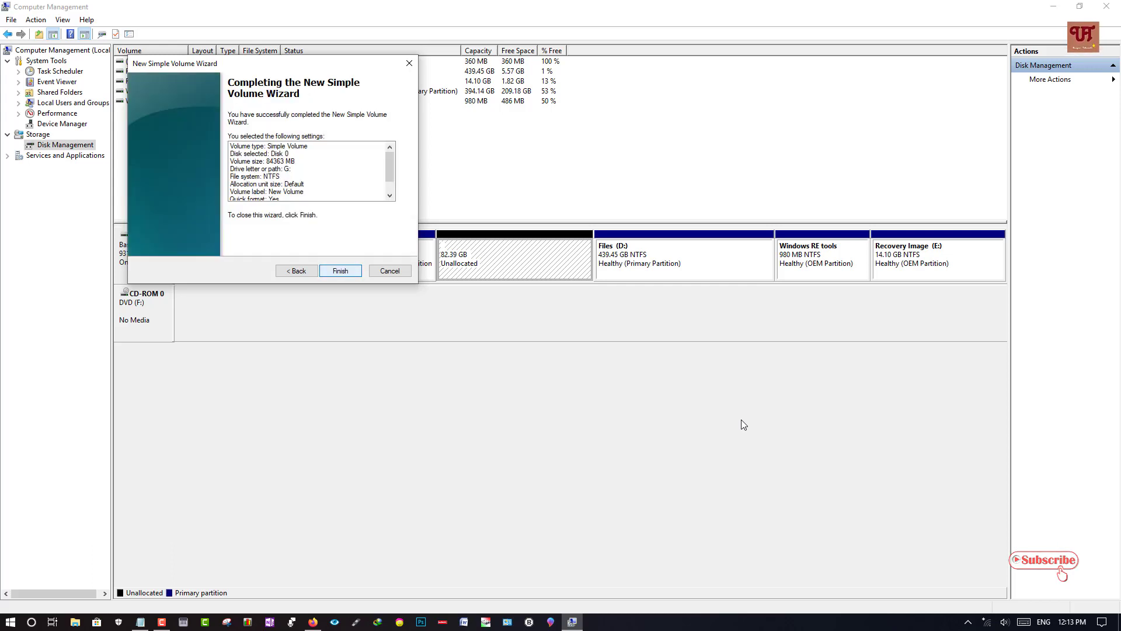
key("Return")
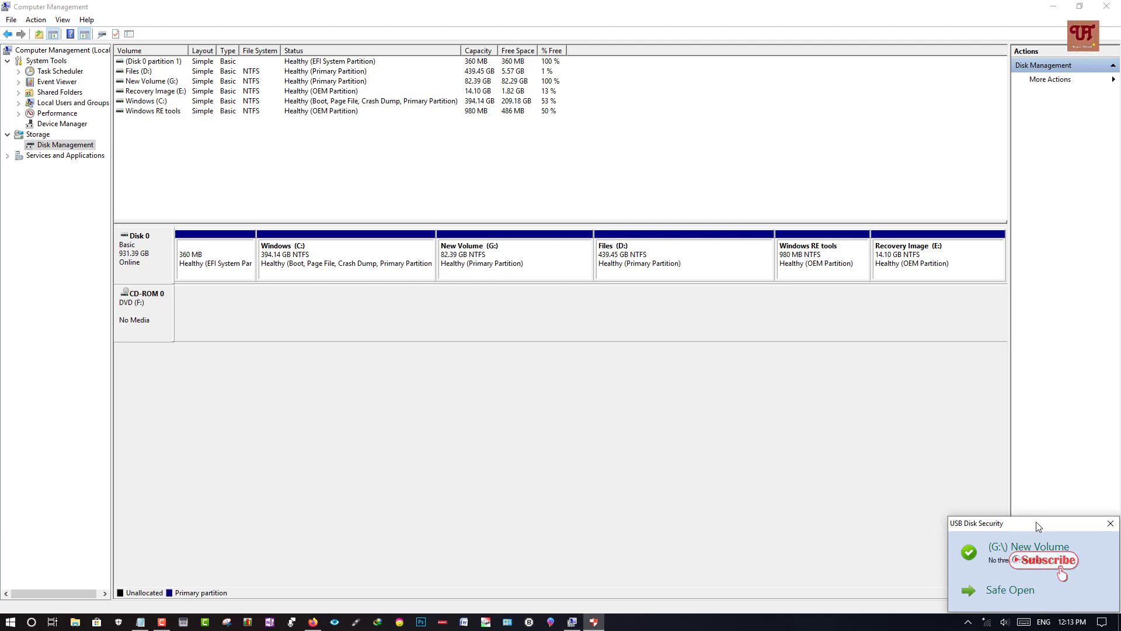
left_click(1109, 524)
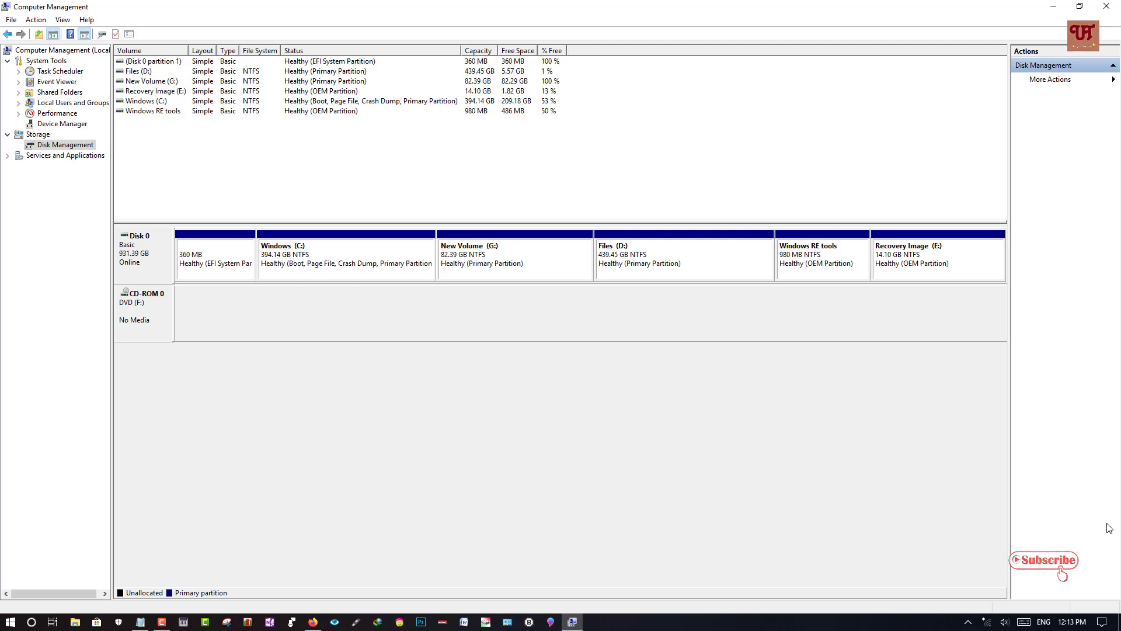
Delete the New Volume (G:) partition from Disk 0 and confirm the deletion.
right_click(464, 261)
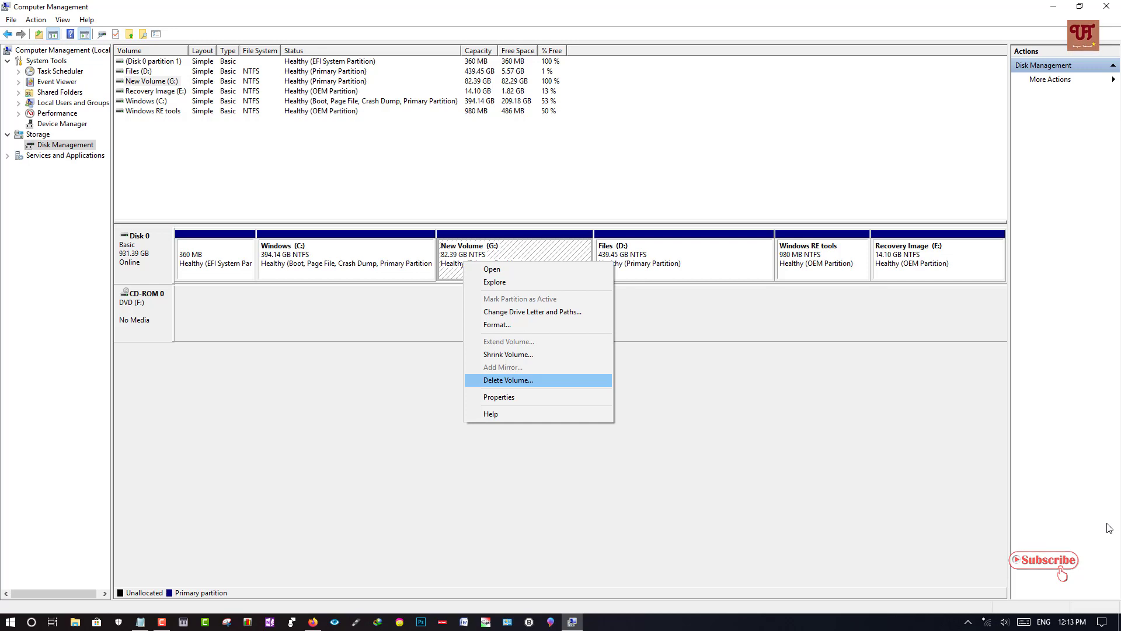
left_click(508, 380)
left_click(607, 355)
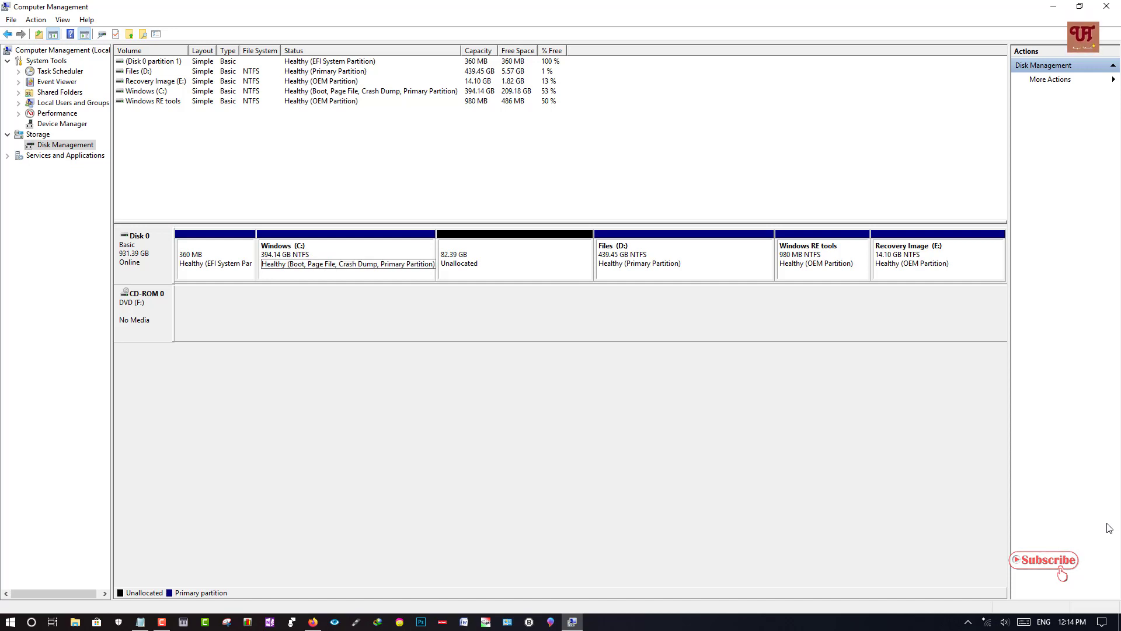
Extend the Windows (C:) volume by 84363 MB using the unallocated space on Disk 0.
right_click(377, 252)
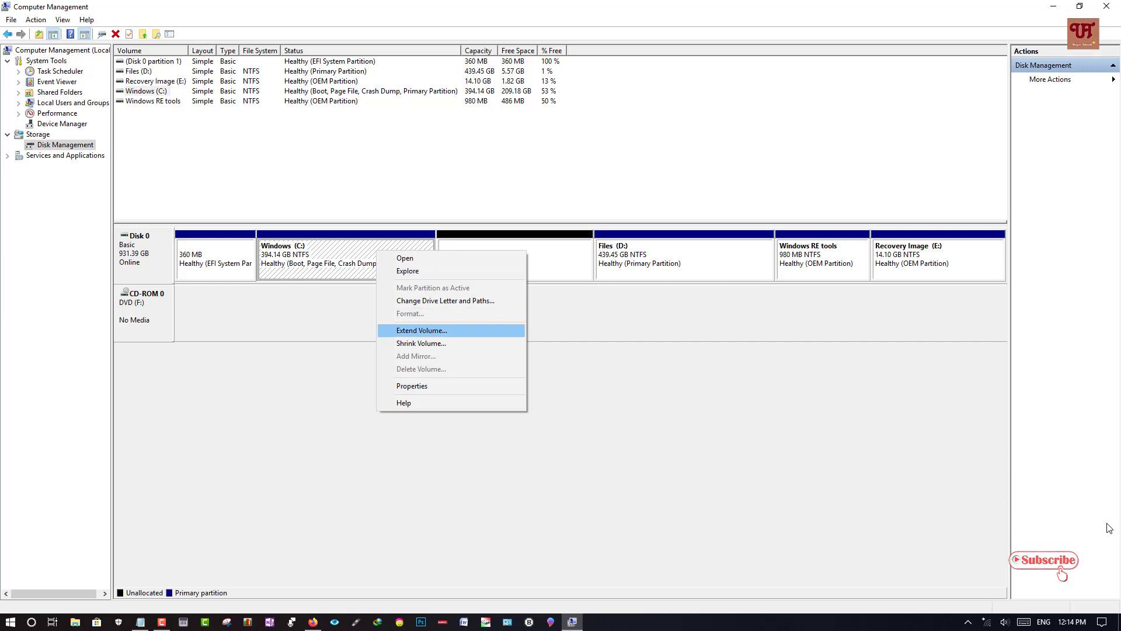
key("Return")
key("Return")
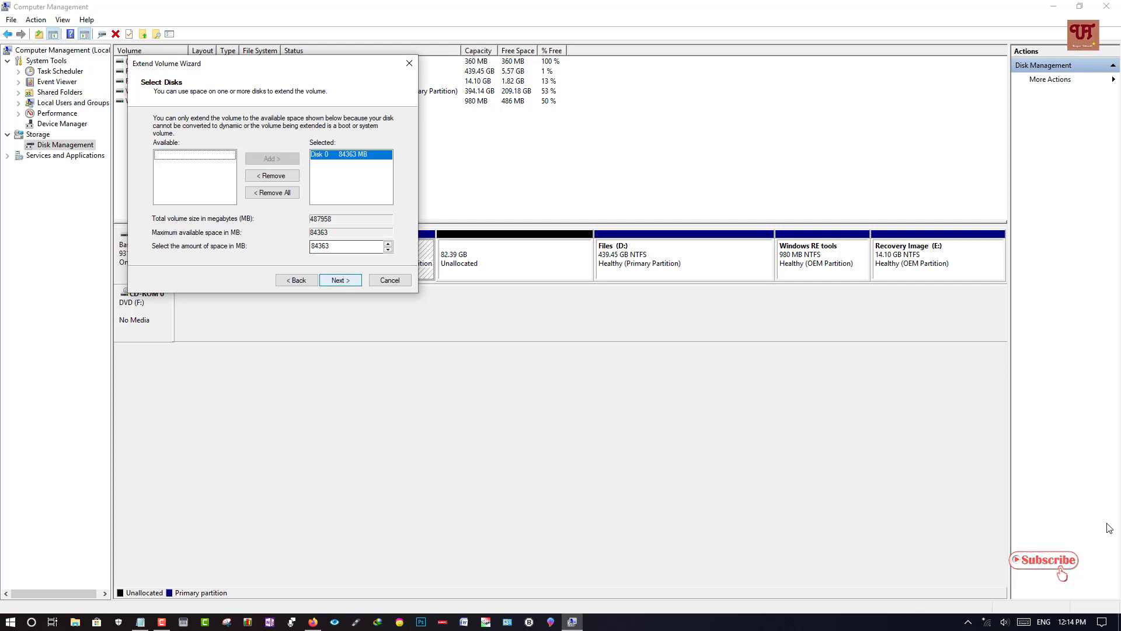
key("Return")
key("Return")
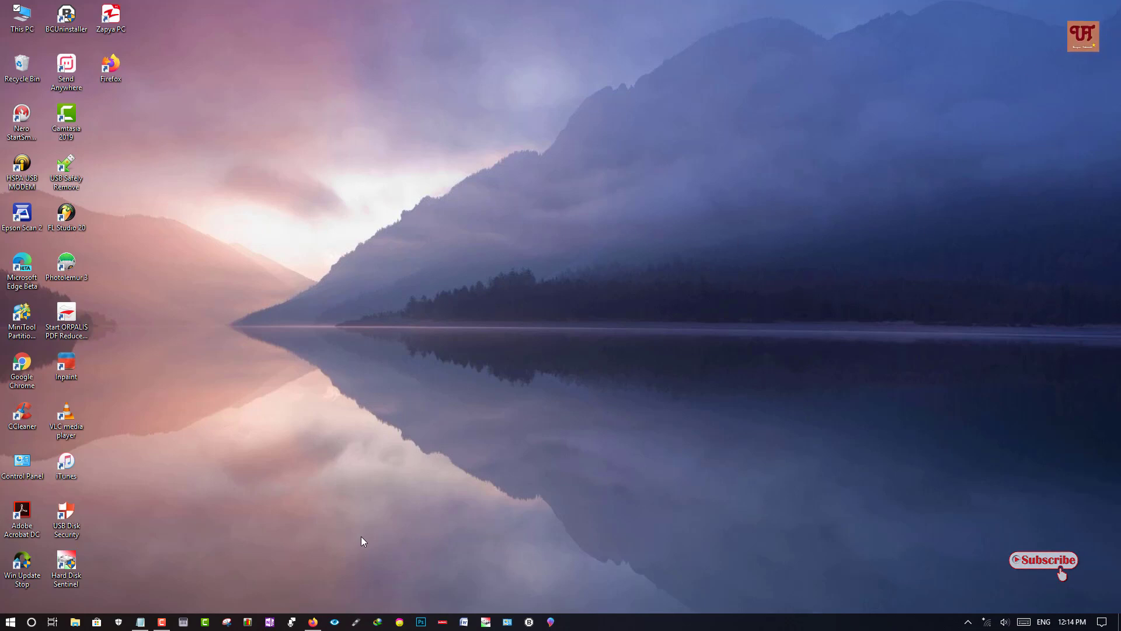
Switch to Firefox, view the edition download options on the MiniTool Partition Wizard website, and minimize the browser.
left_click(313, 621)
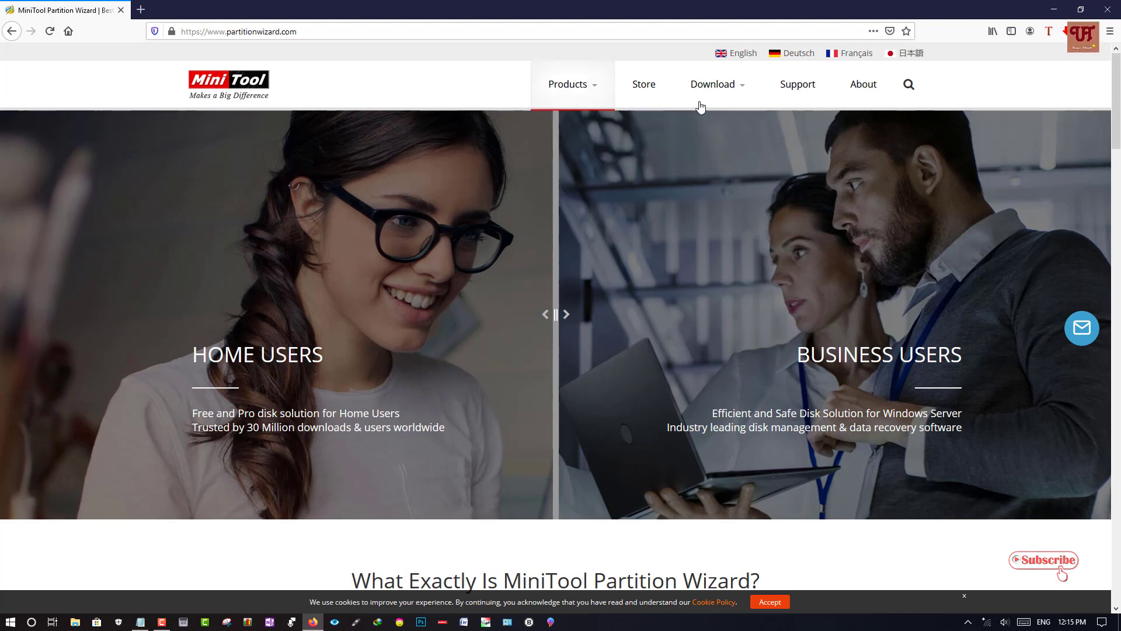
mouse_move(732, 93)
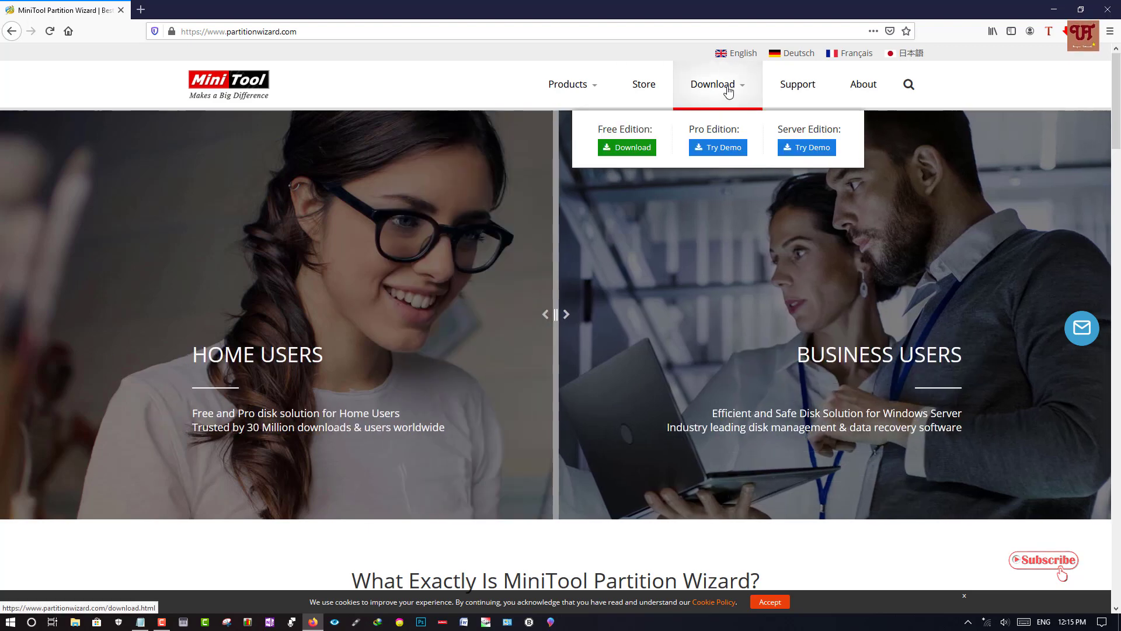
left_click(635, 147)
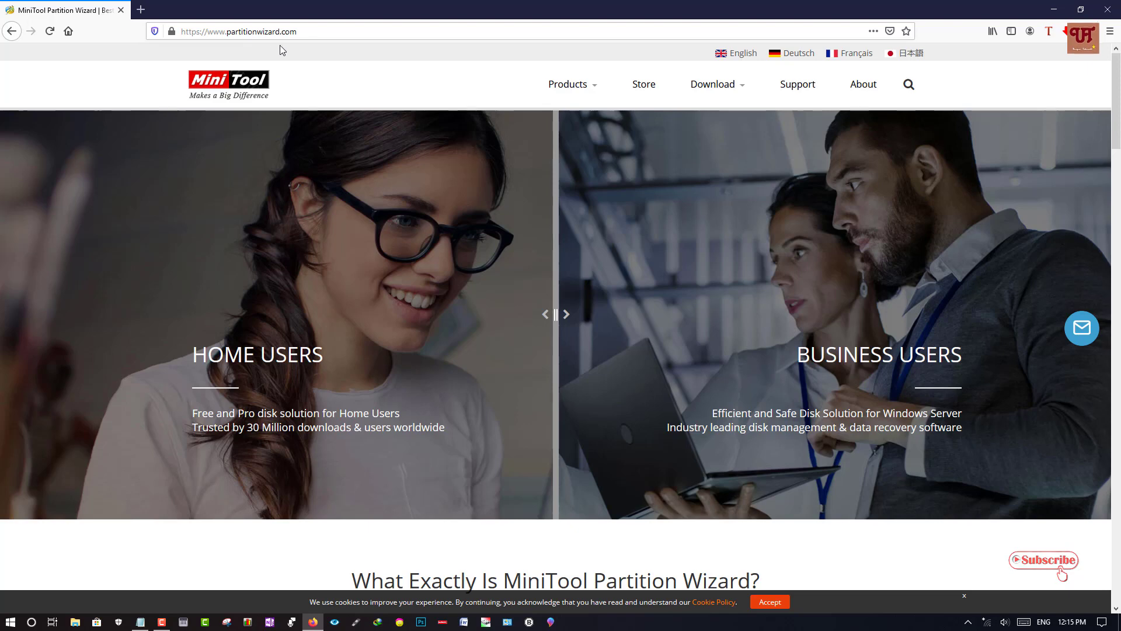
mouse_move(726, 91)
left_click(1054, 14)
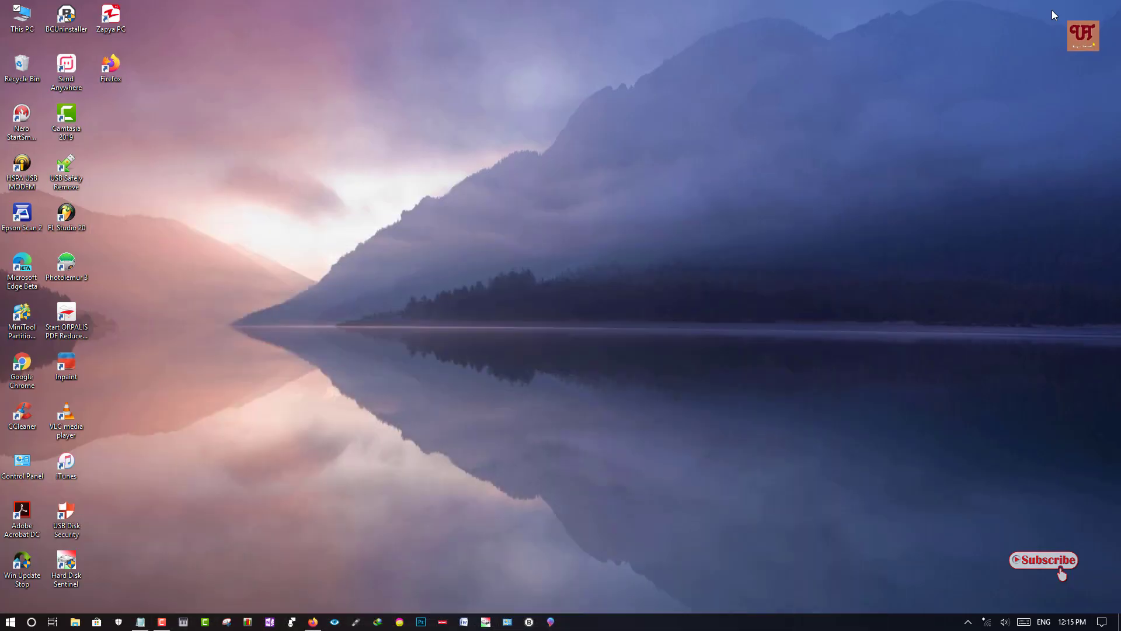
Launch MiniTool Partition Wizard from the desktop and select the C:Windows partition on Disk 1.
left_click(31, 320)
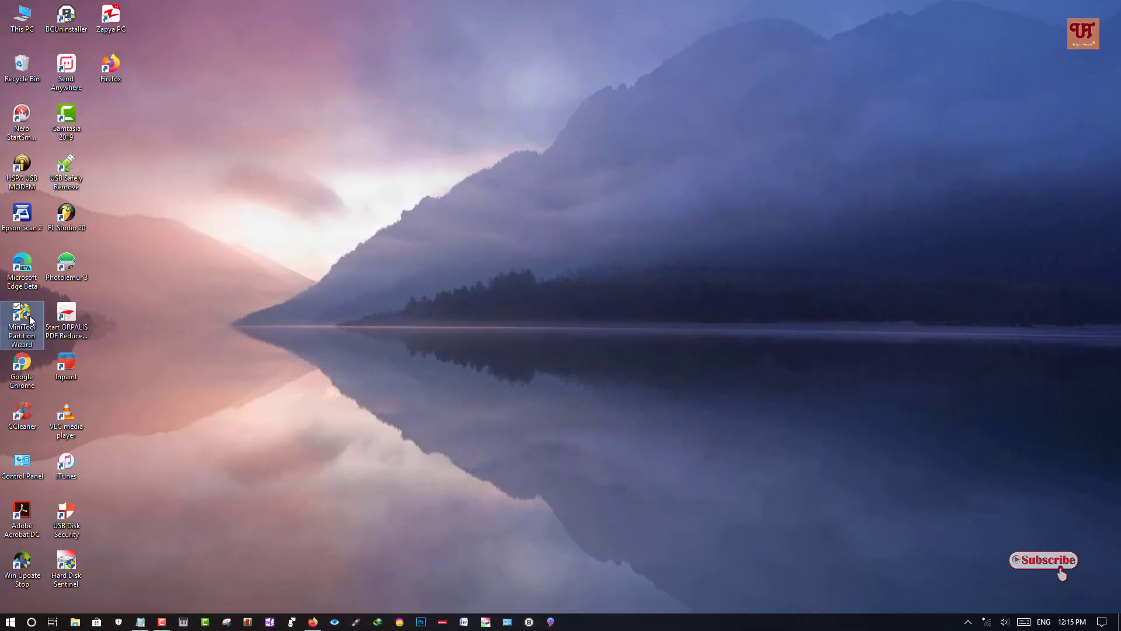
double_click(31, 320)
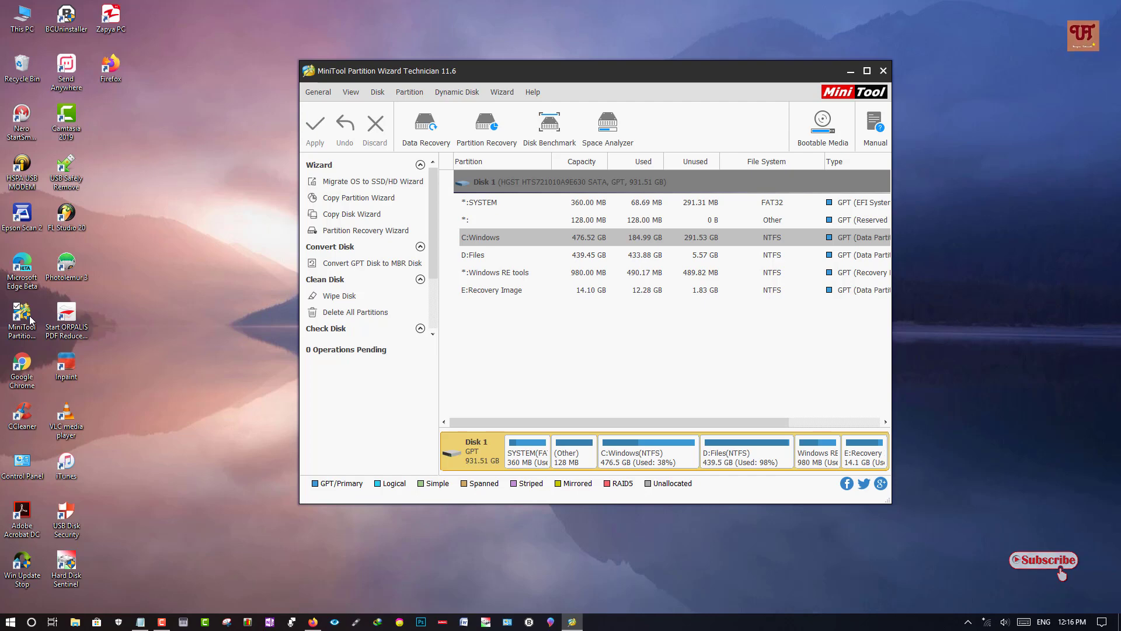
left_click(497, 237)
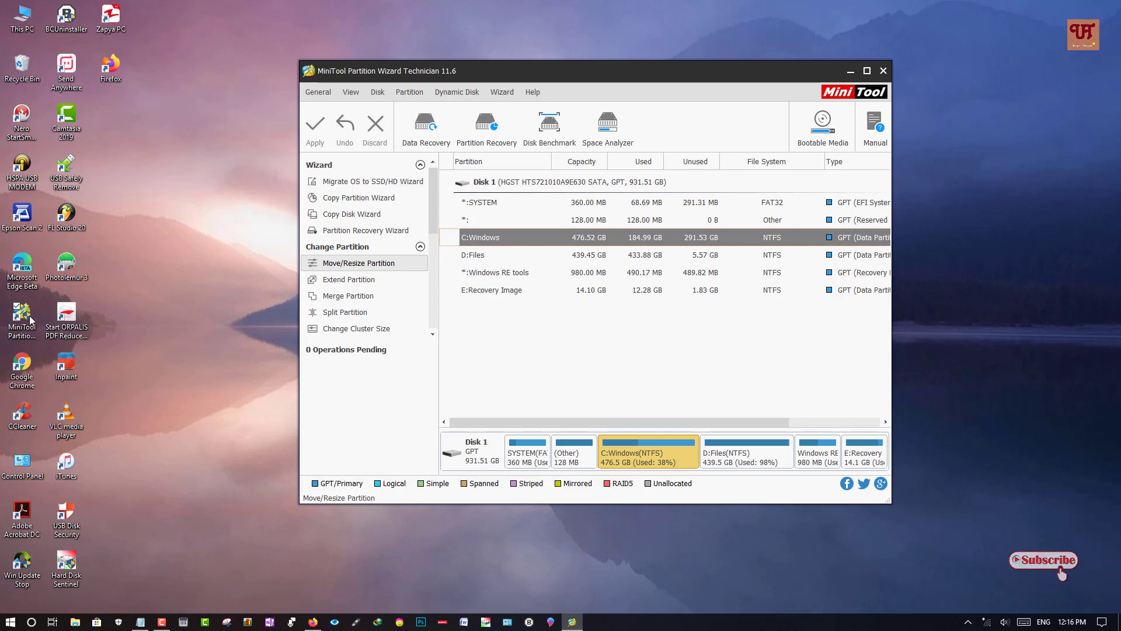
left_click(359, 262)
left_click_drag(584, 181, 636, 190)
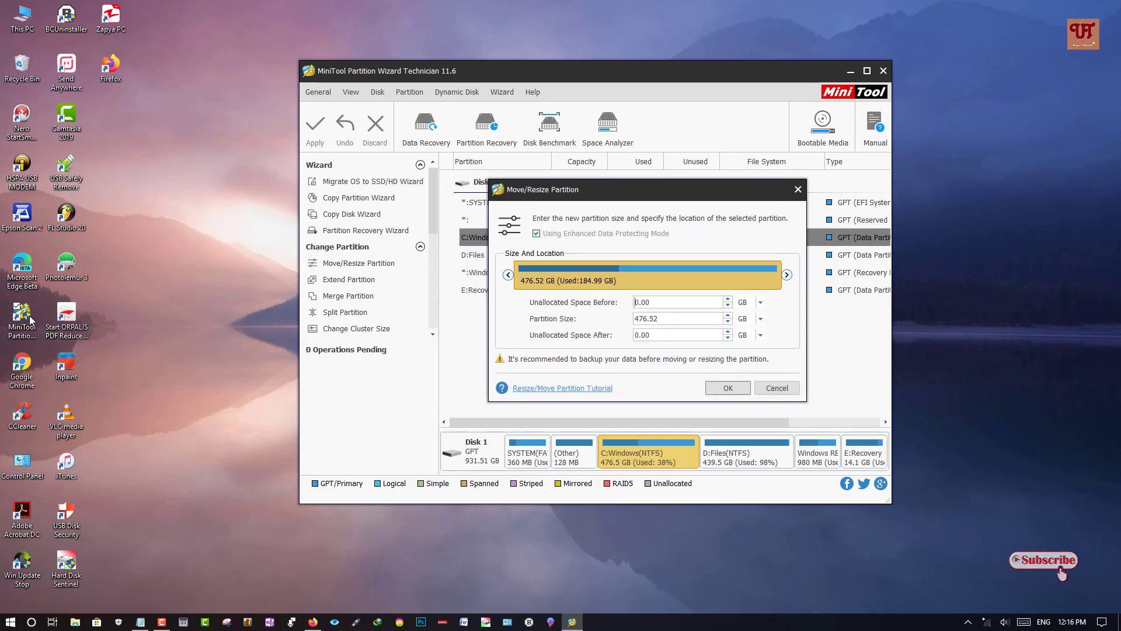
mouse_move(787, 274)
left_mouse_down()
mouse_move(630, 275)
mouse_move(786, 274)
left_mouse_up()
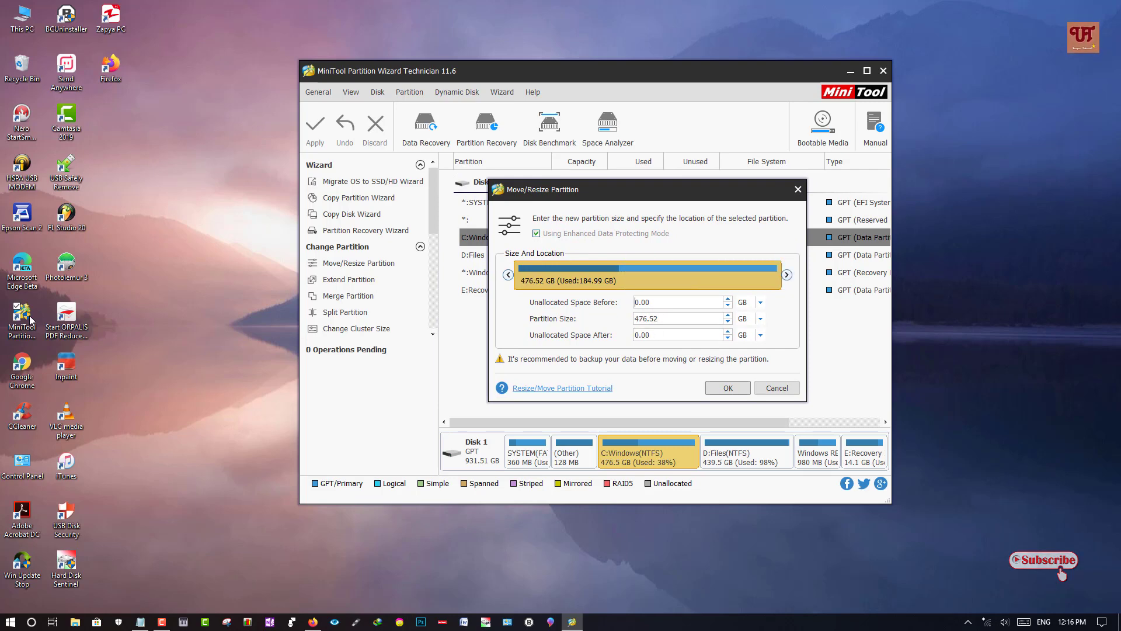
key("Escape")
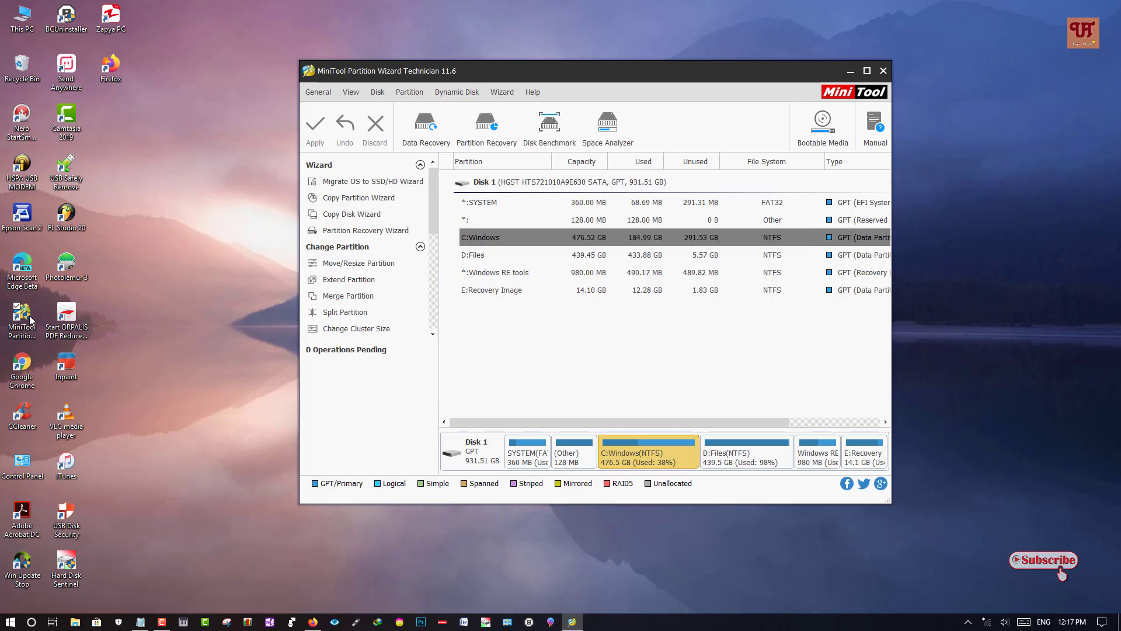
right_click(647, 450)
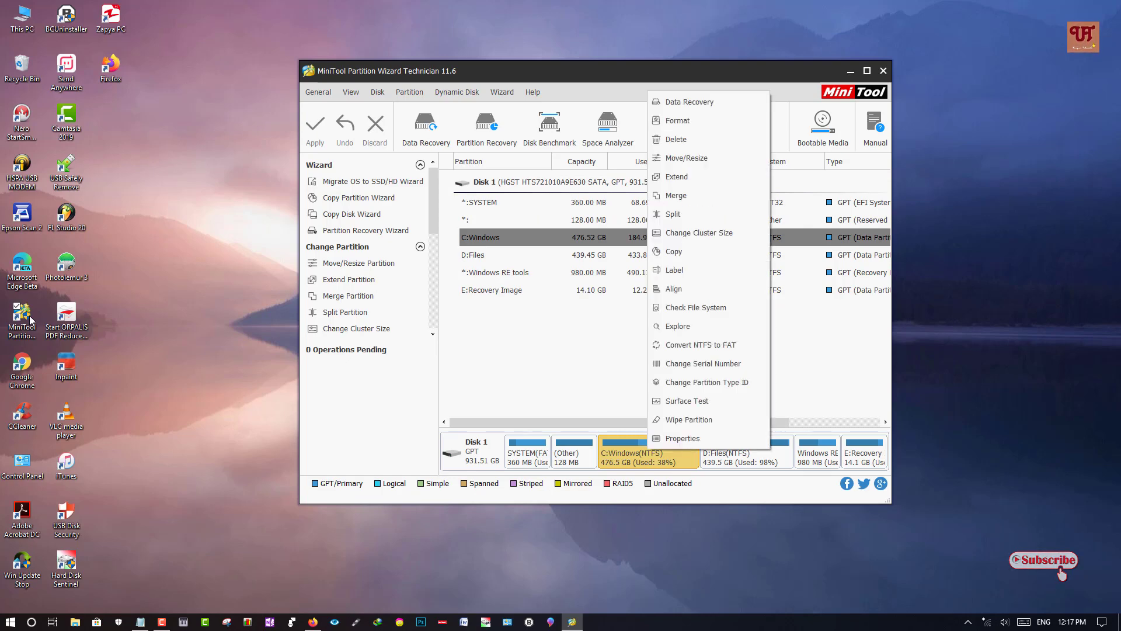
left_click(673, 213)
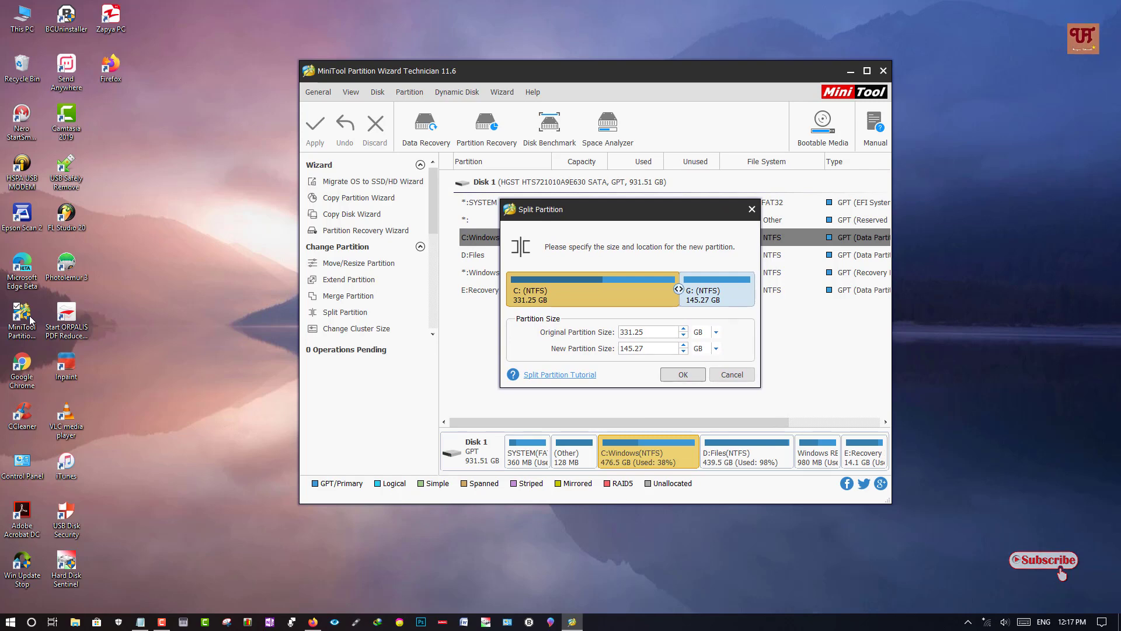
left_click_drag(679, 288, 617, 289)
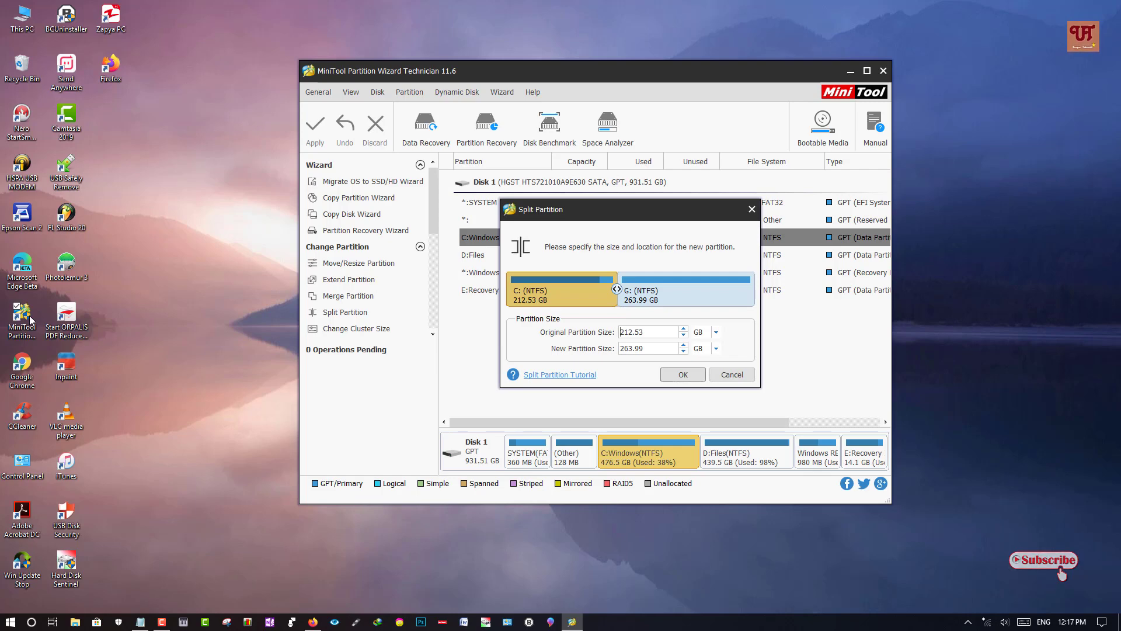
left_click(733, 375)
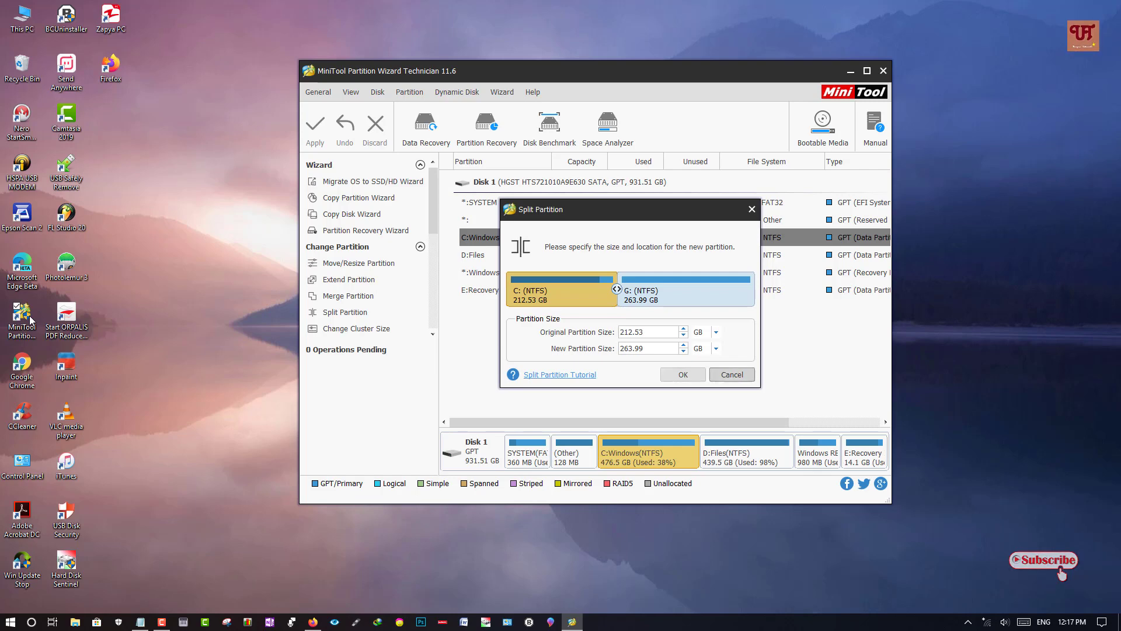
right_click(642, 451)
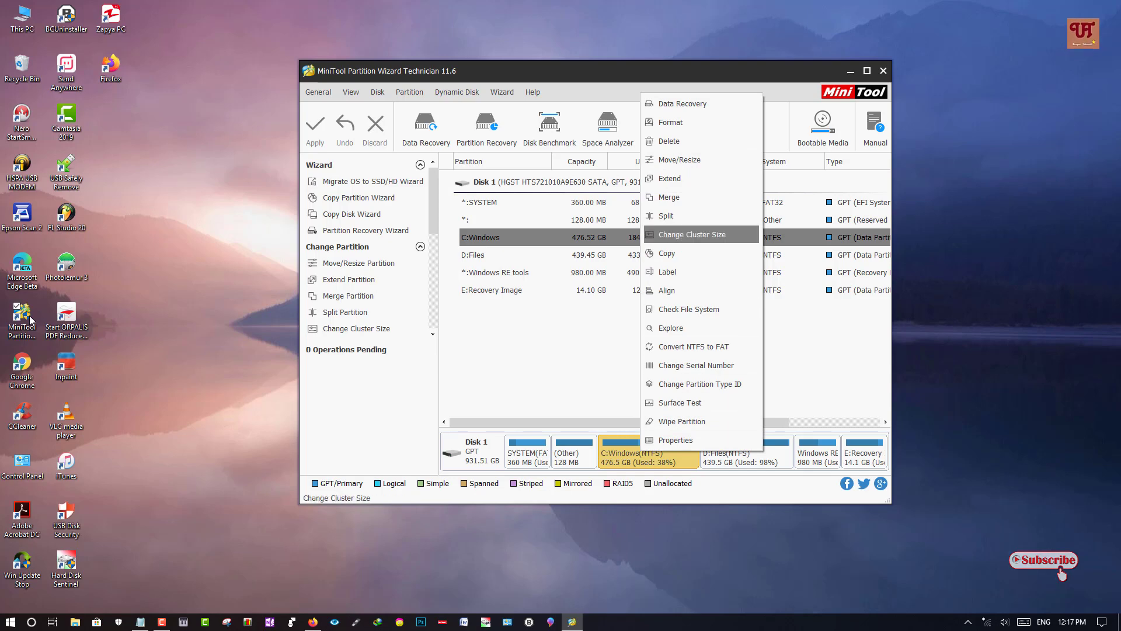
left_click(680, 160)
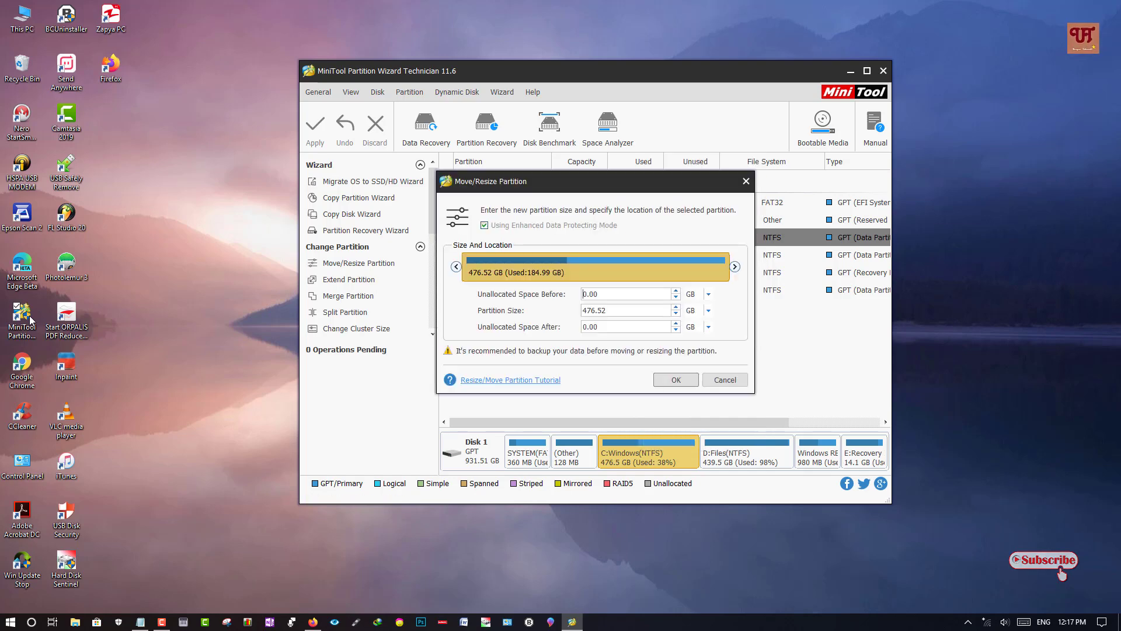
left_click_drag(734, 266, 590, 266)
left_click(584, 294)
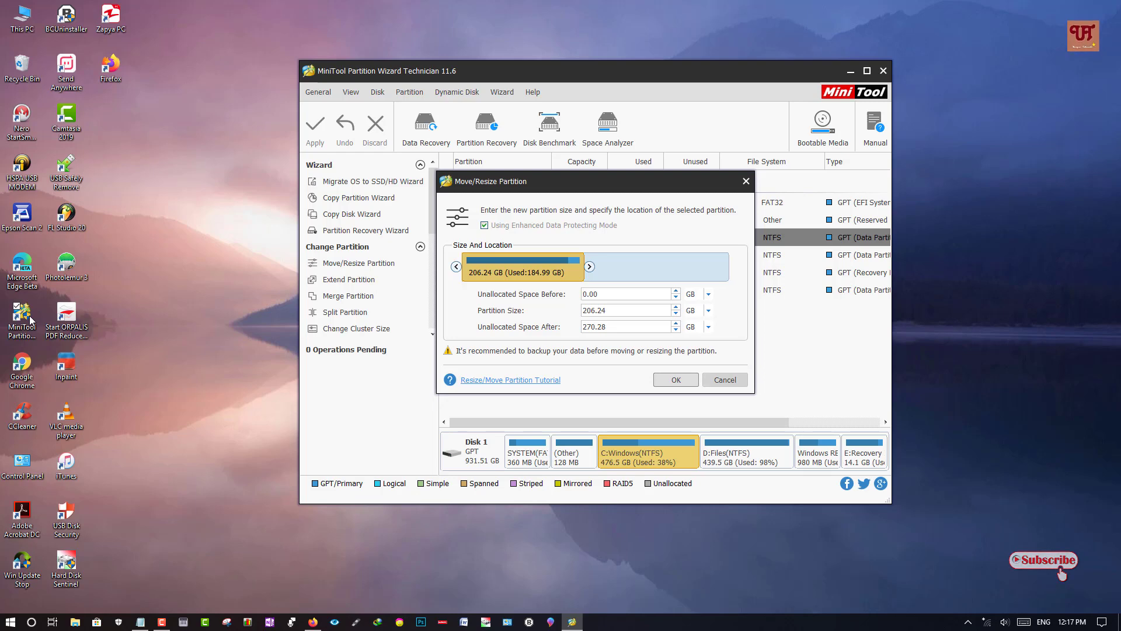
key("Escape")
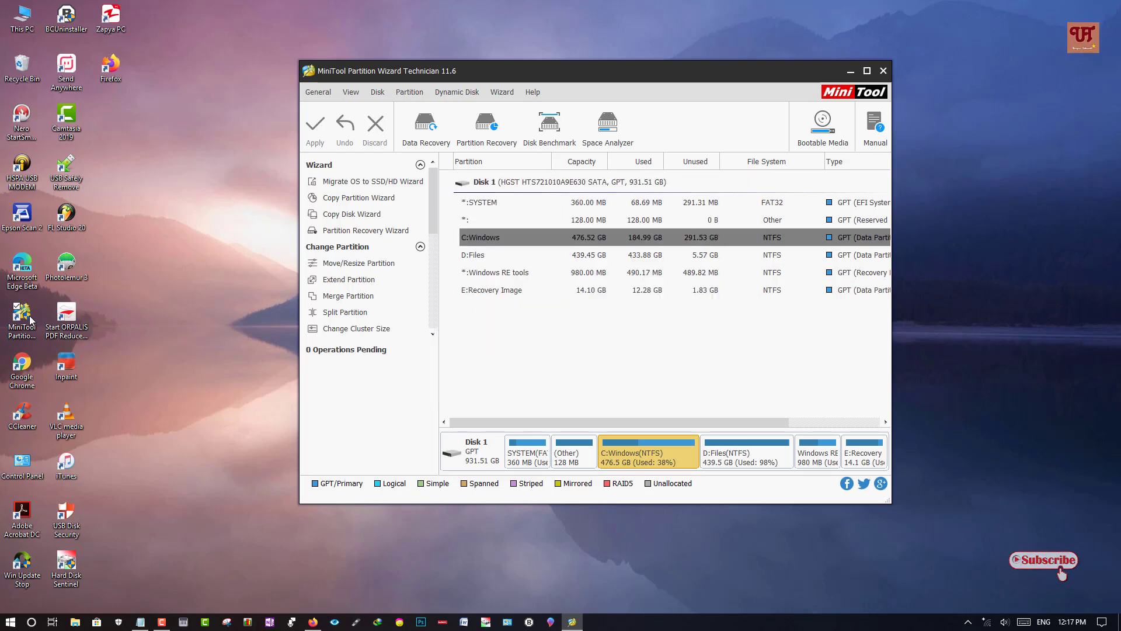
Split the C:Windows partition, leaving 262.87 GB for C: and giving the new G: partition 213.65 GB.
right_click(666, 454)
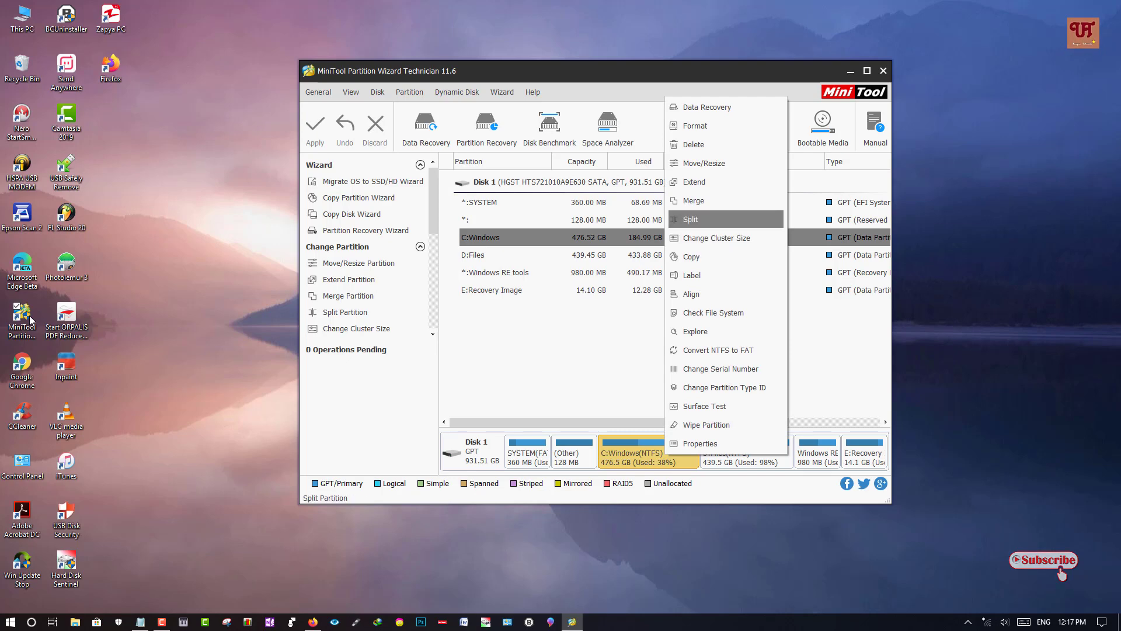
left_click(690, 219)
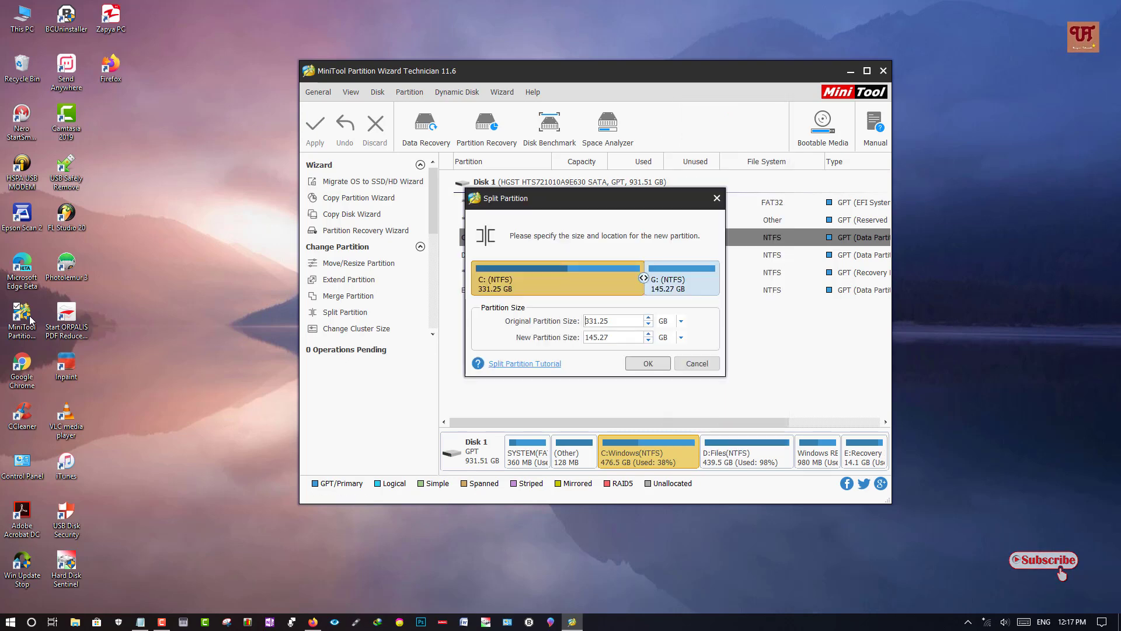
left_click_drag(644, 277, 576, 277)
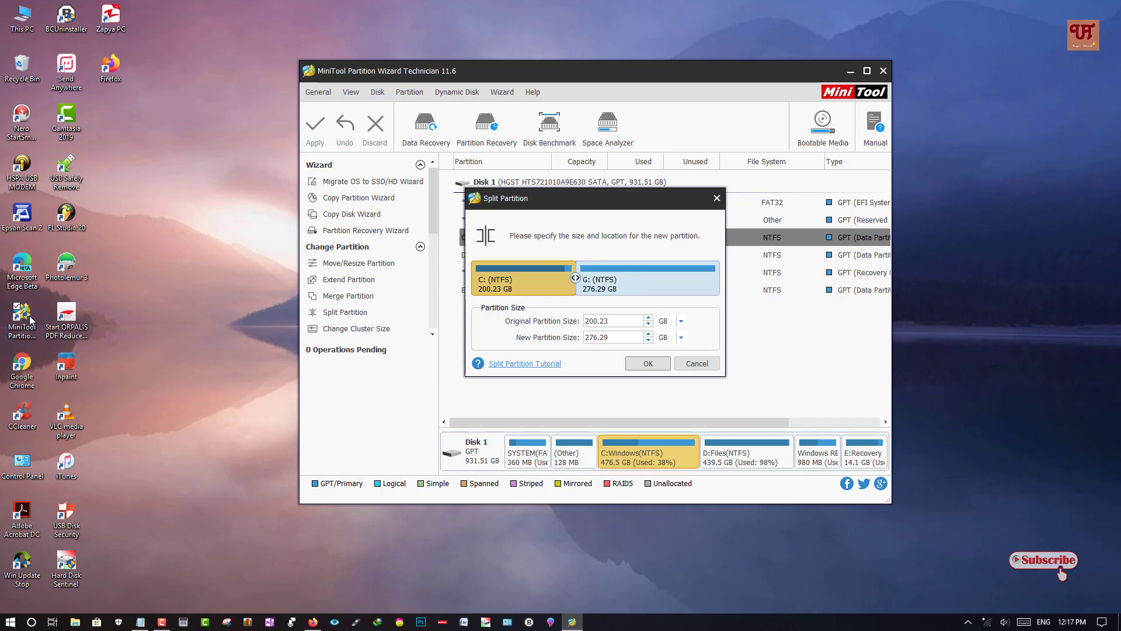
left_click_drag(575, 278, 608, 277)
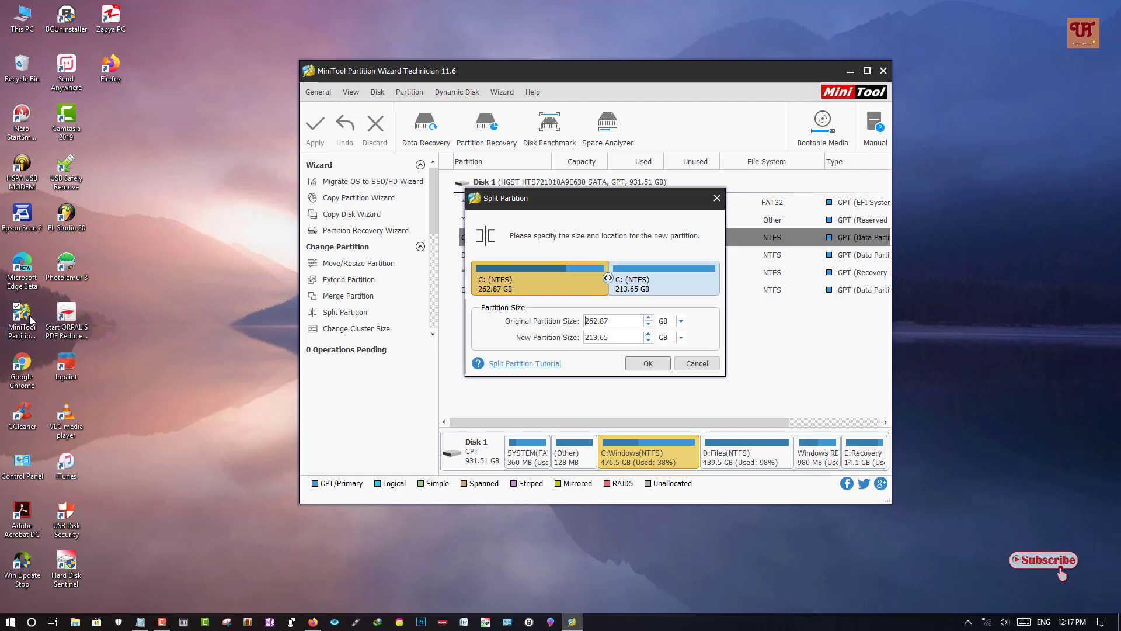
left_click(648, 363)
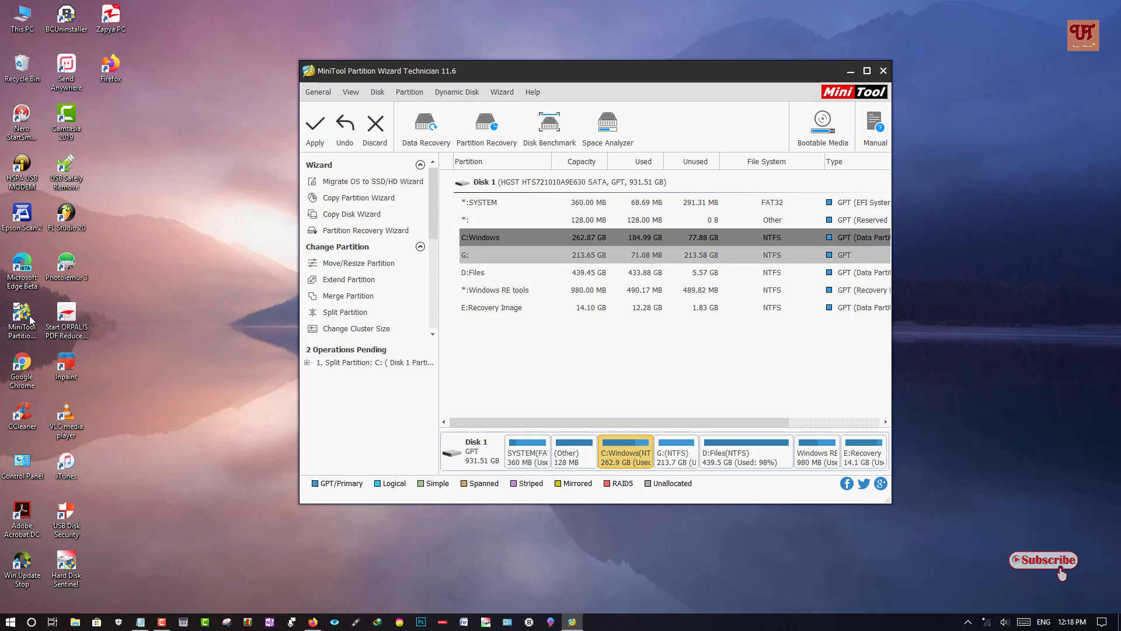
Delete the G: partition on Disk 1, leaving its space unallocated.
left_click(642, 254)
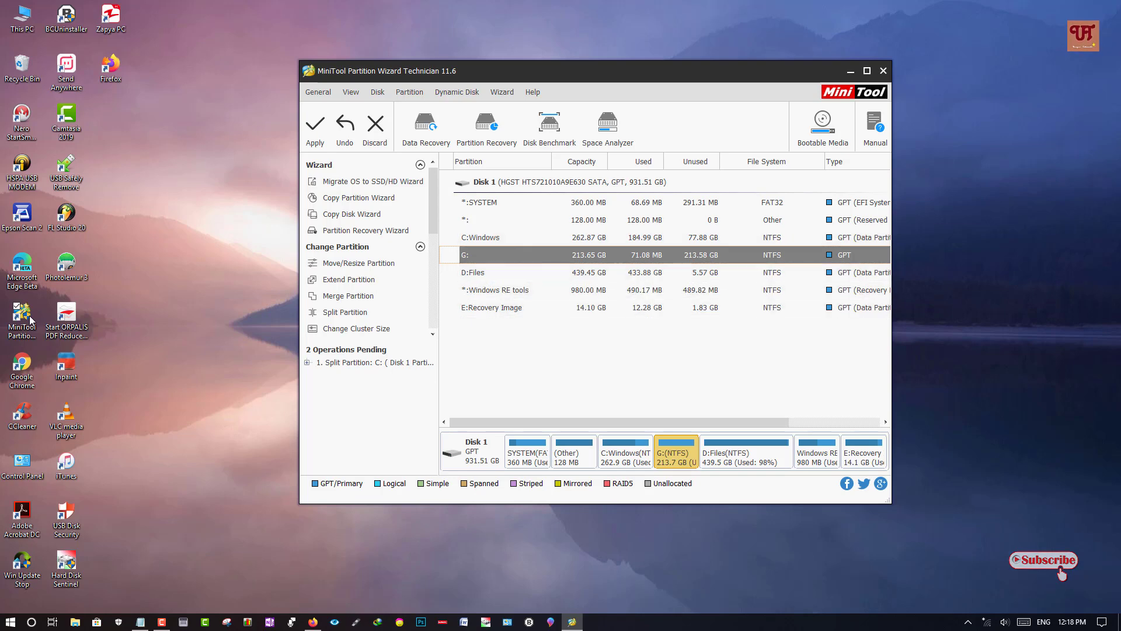
right_click(669, 447)
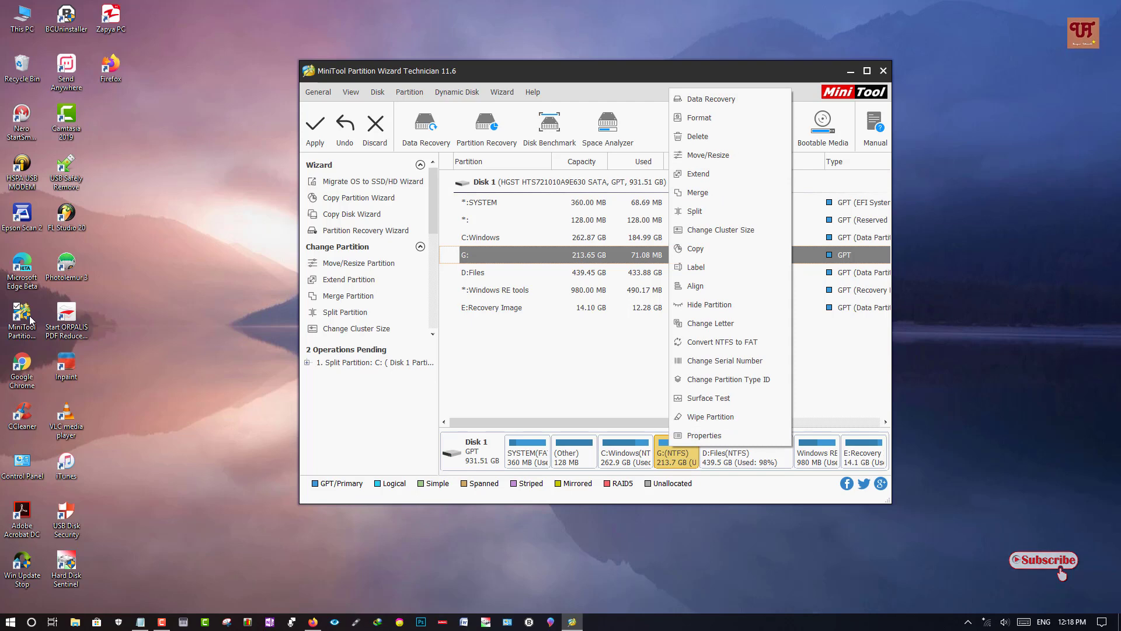
left_click(698, 136)
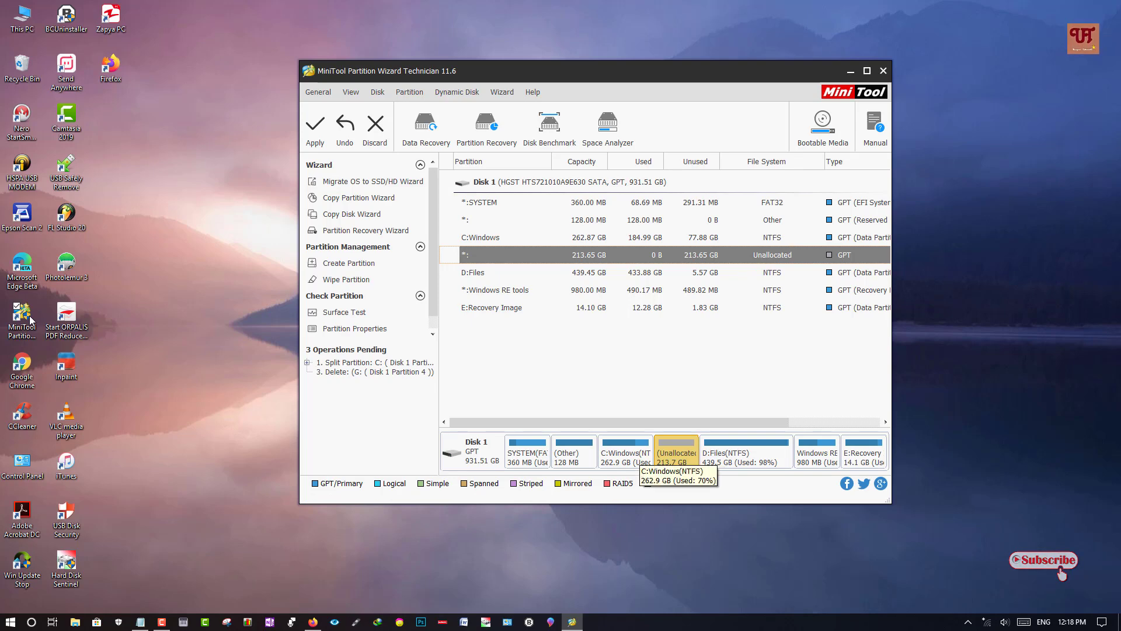
Resize the C:Windows partition to 476.52 GB so it takes all the unallocated space after it.
right_click(628, 456)
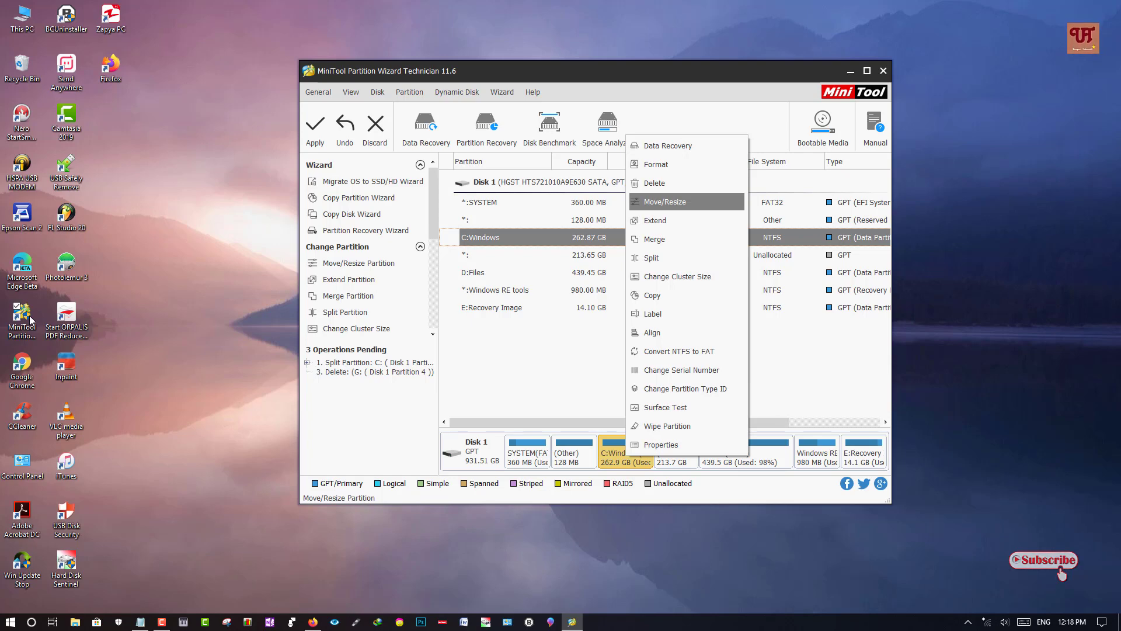
key("Return")
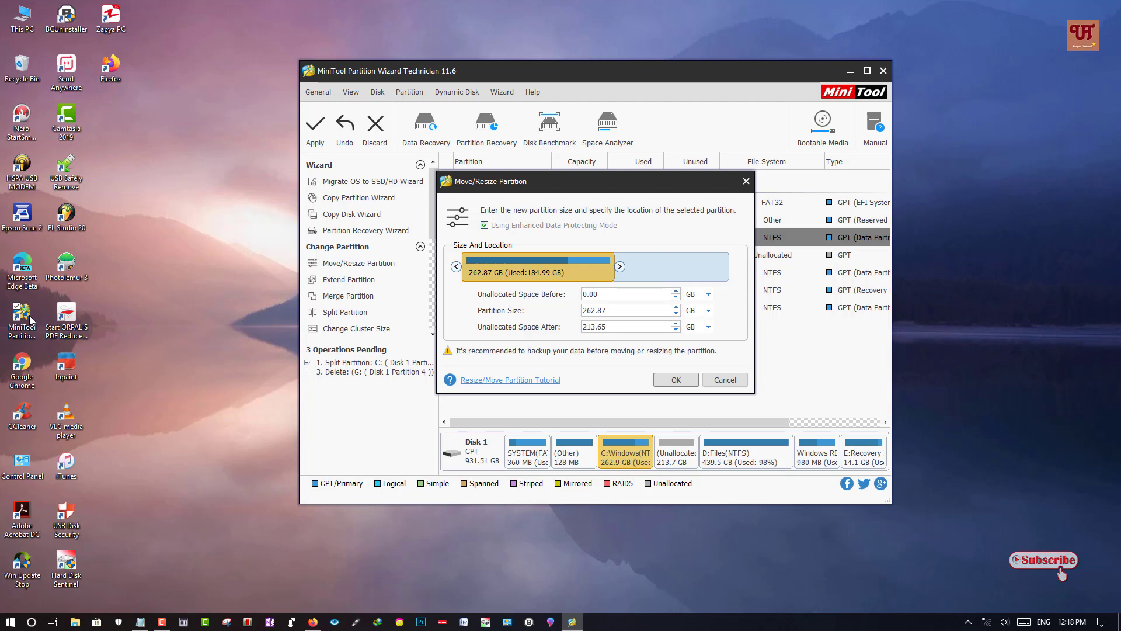
left_click_drag(619, 267, 735, 267)
left_click(675, 379)
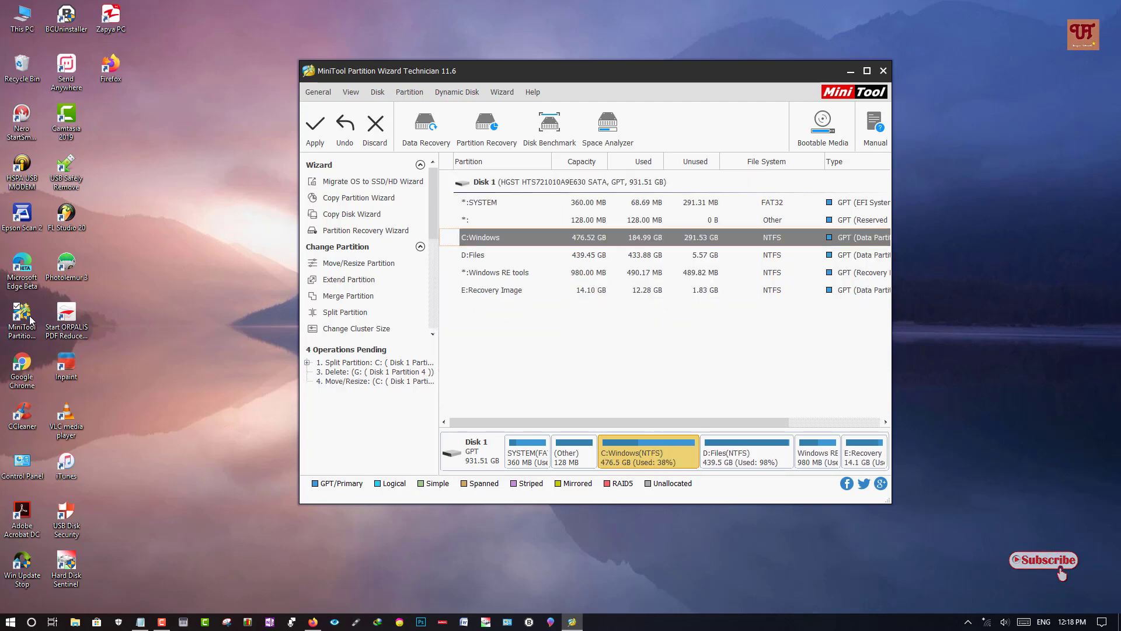